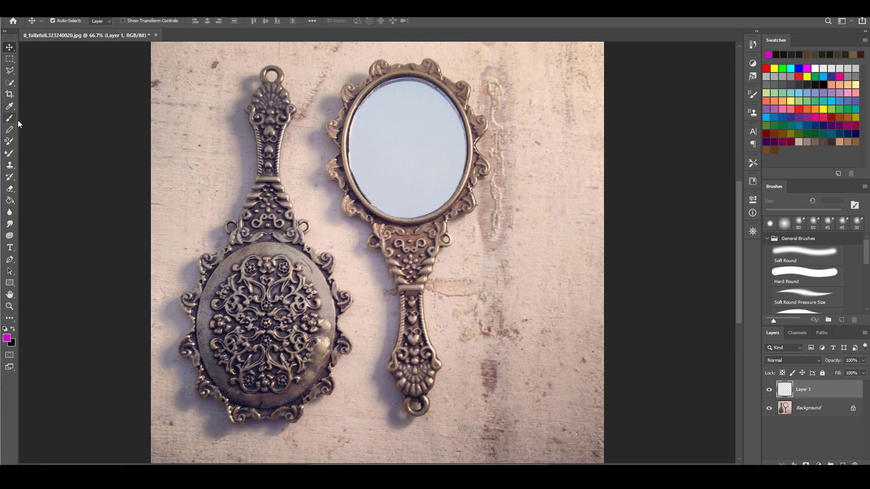
- Mark recessed ornament and rim areas on the two hand mirrors with magenta 15 px Soft Round brush strokes on Layer 1
click(9, 118)
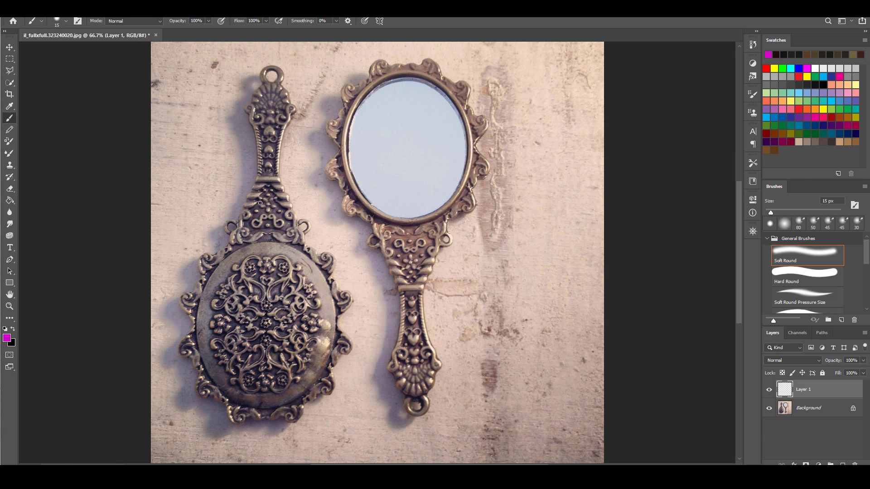
mouse_move(258, 204)
mouse_down()
mouse_move(251, 237)
mouse_move(237, 248)
mouse_up()
mouse_move(388, 227)
mouse_down()
mouse_move(385, 245)
mouse_move(408, 245)
mouse_move(409, 279)
mouse_up()
mouse_move(334, 299)
mouse_down()
mouse_move(336, 325)
mouse_move(323, 274)
mouse_up()
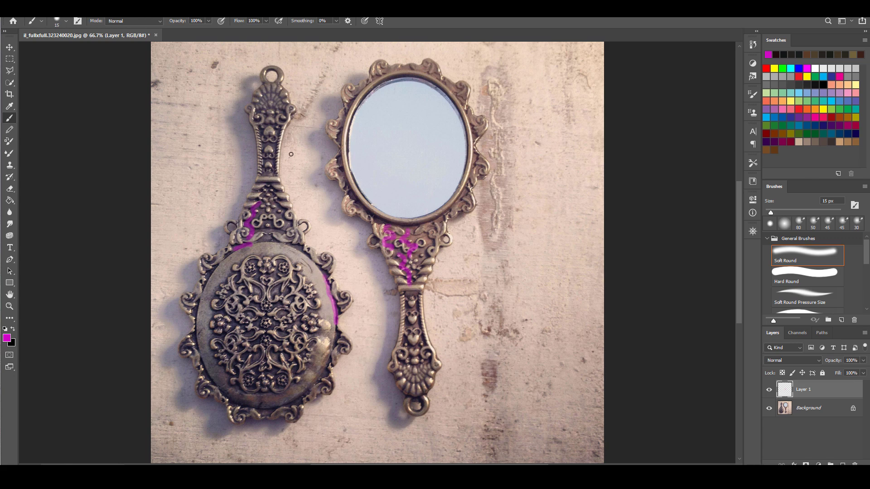
mouse_move(291, 114)
mouse_down()
mouse_move(279, 133)
mouse_move(277, 180)
mouse_up()
mouse_move(219, 369)
mouse_down()
mouse_move(231, 395)
mouse_move(258, 408)
mouse_move(281, 406)
mouse_move(297, 388)
mouse_move(239, 390)
mouse_move(224, 374)
mouse_up()
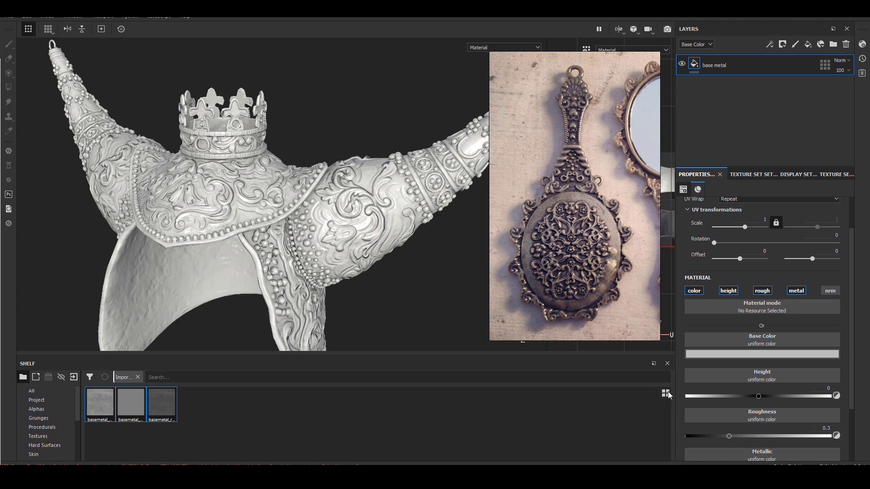
- In Substance Painter, assign basemetal_col as the base metal layer's Base Color and set its metallic to about 0.87
click(666, 394)
drag(98, 413, 754, 339)
alt+drag(290, 226, 308, 217)
scroll(812, 429, down, 2)
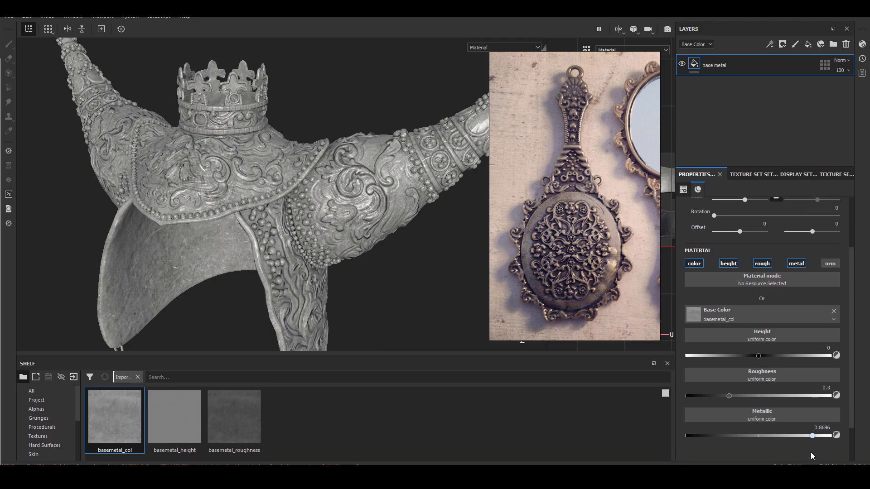
- Assign the basemetal_height texture to the Height channel of the base metal layer
scroll(237, 173, up, 4)
alt+drag(237, 173, 316, 198)
drag(171, 419, 764, 335)
alt+drag(362, 235, 401, 297)
- Add a Contrast Luminosity filter to the base metal layer
right_click(717, 63)
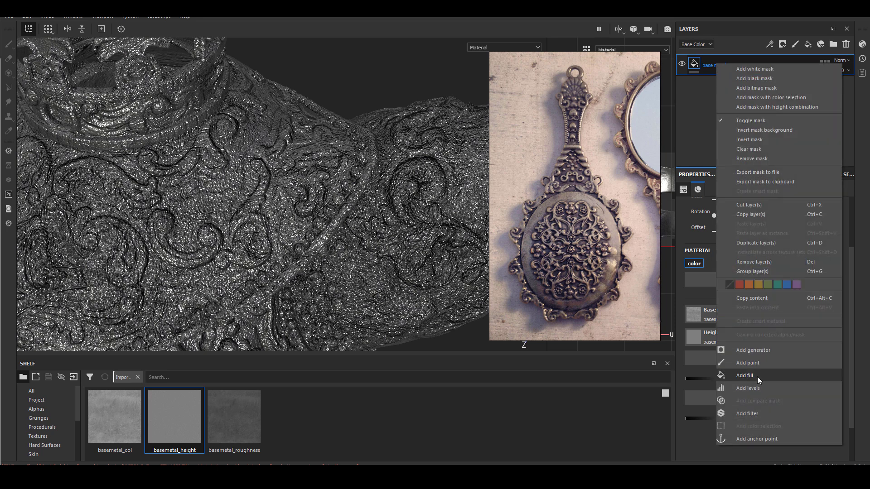
click(754, 412)
click(727, 203)
click(766, 218)
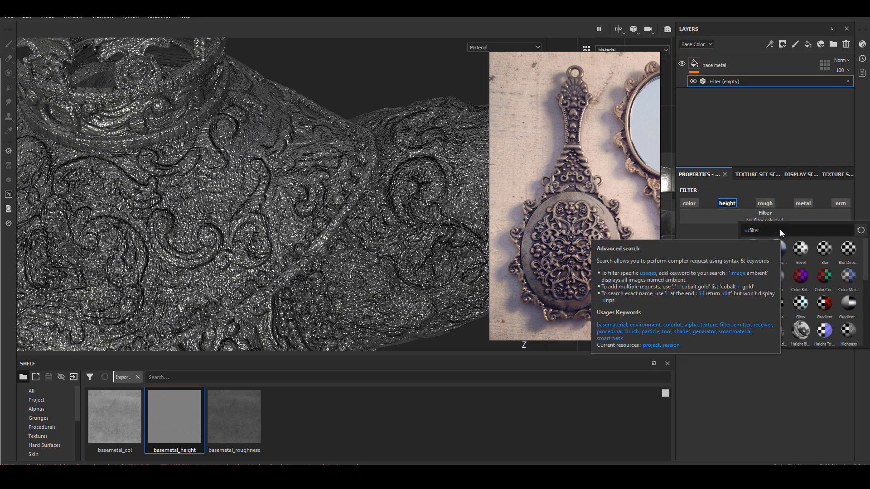
text(contr)
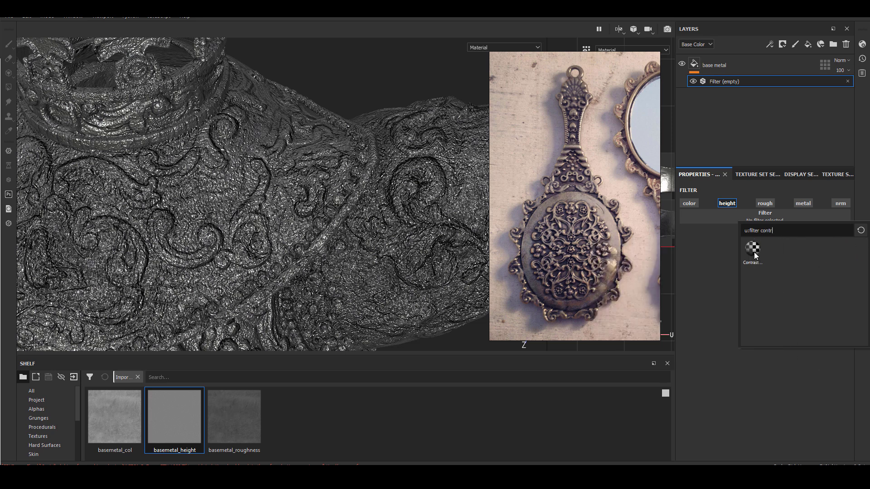
click(753, 250)
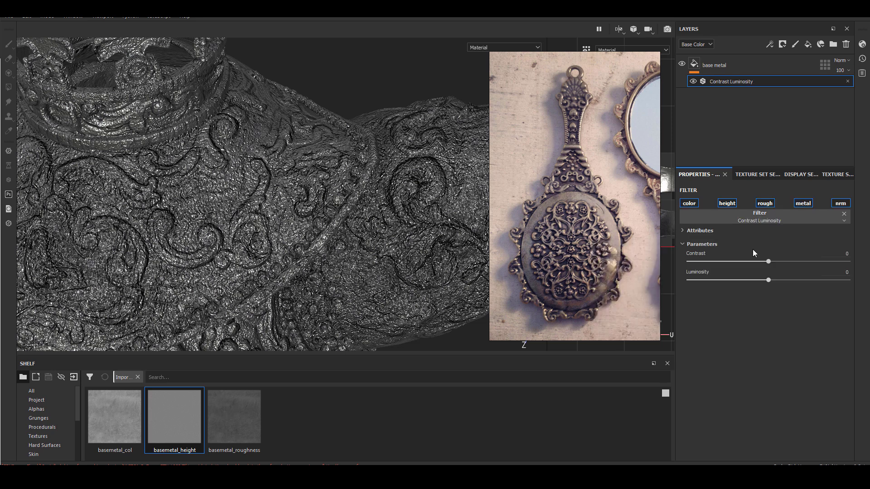
- Limit the Contrast Luminosity filter to the height channel and set its contrast to about -0.937
click(731, 262)
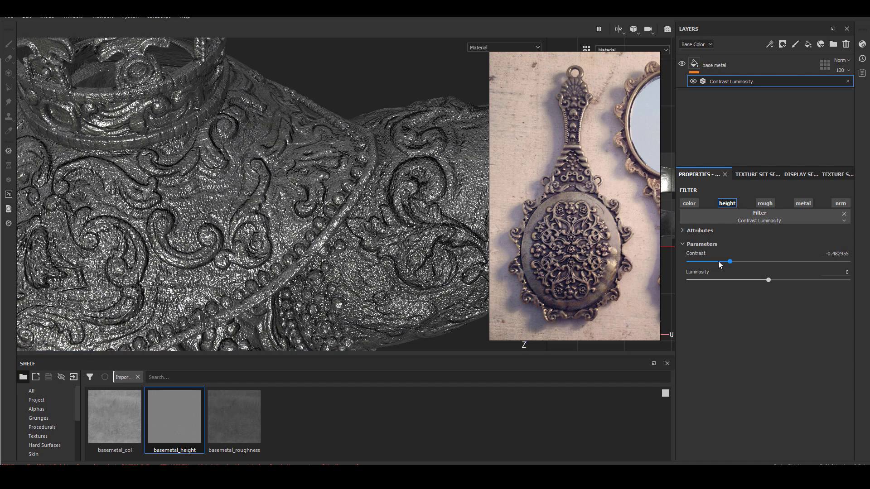
click(707, 262)
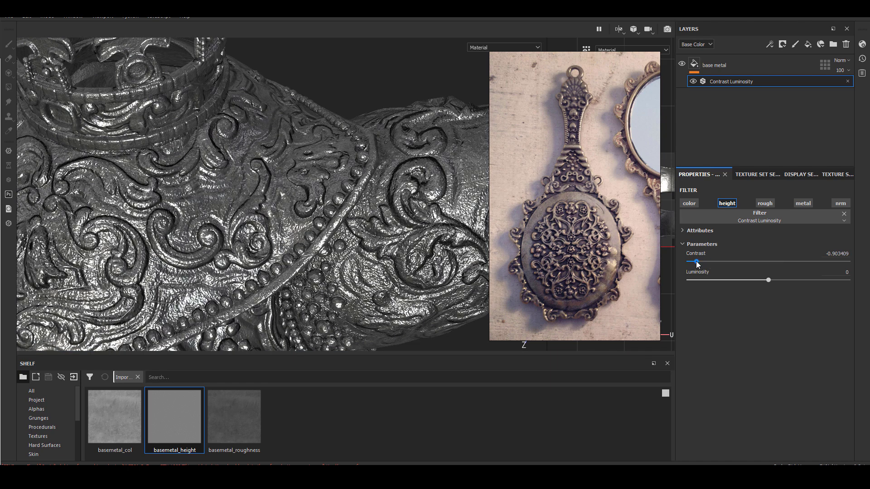
click(696, 262)
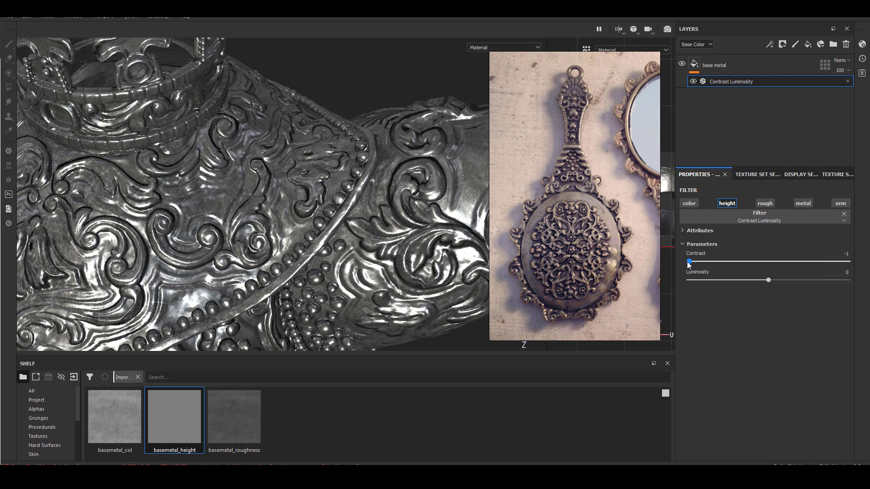
click(693, 262)
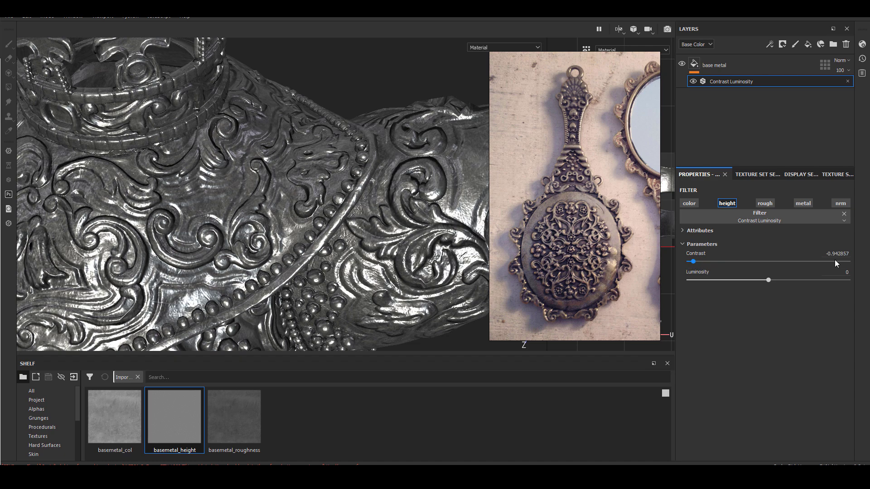
click(696, 262)
drag(697, 260, 694, 260)
alt+middle_drag(298, 245, 363, 170)
alt+drag(326, 246, 349, 246)
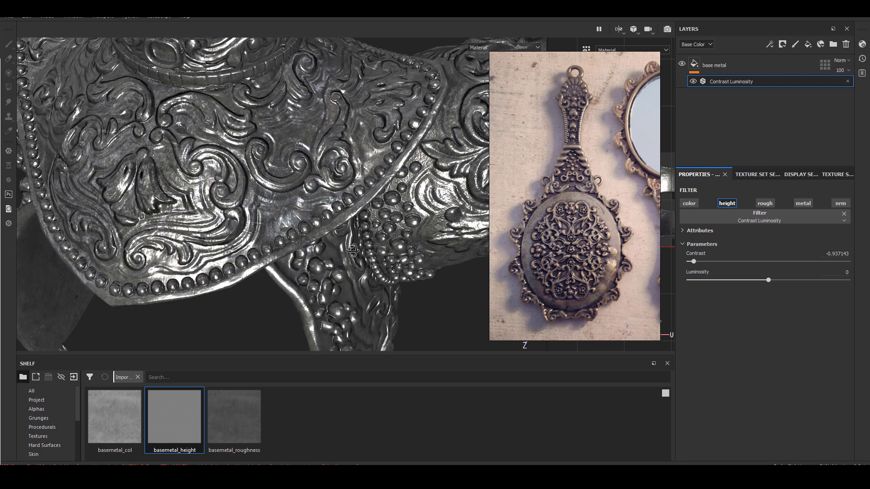
- Assign the basemetal_roughness texture to the Roughness channel of the base metal layer
click(770, 68)
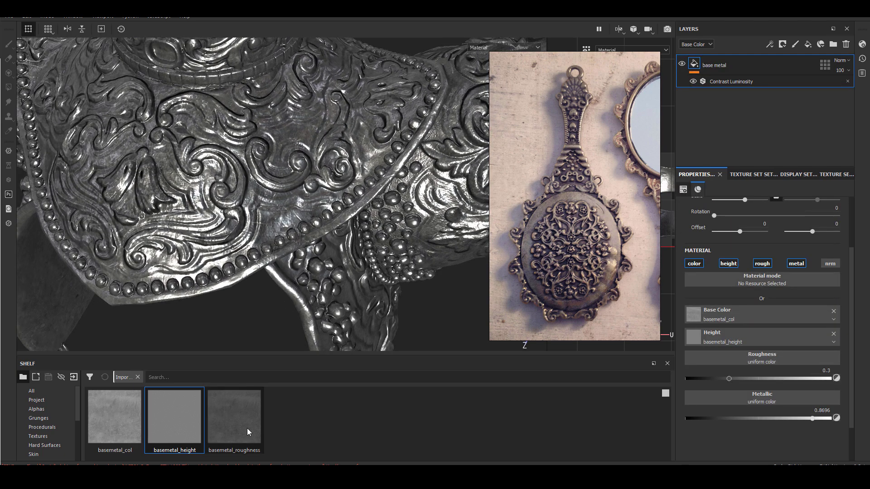
drag(247, 429, 752, 358)
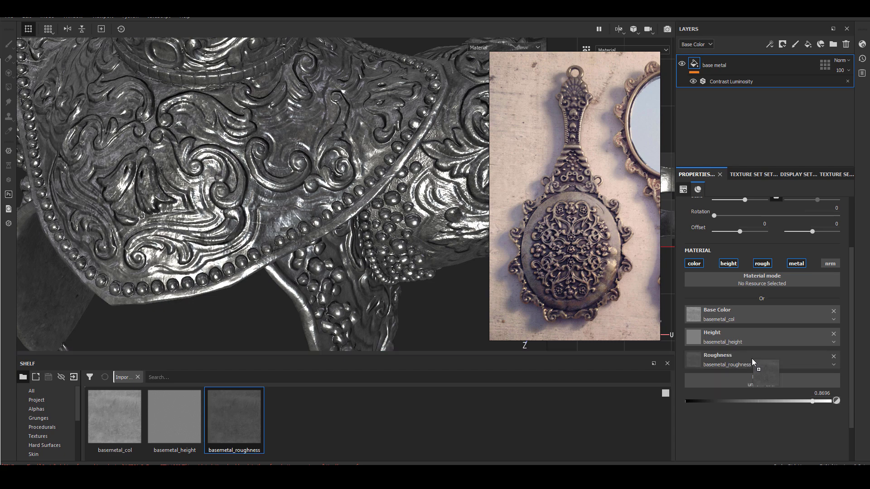
alt+right_drag(253, 204, 316, 192)
alt+middle_drag(317, 192, 282, 278)
alt+drag(281, 277, 286, 186)
- Try different metallic values on the base metal layer and set it to 1
click(822, 403)
click(810, 403)
click(816, 406)
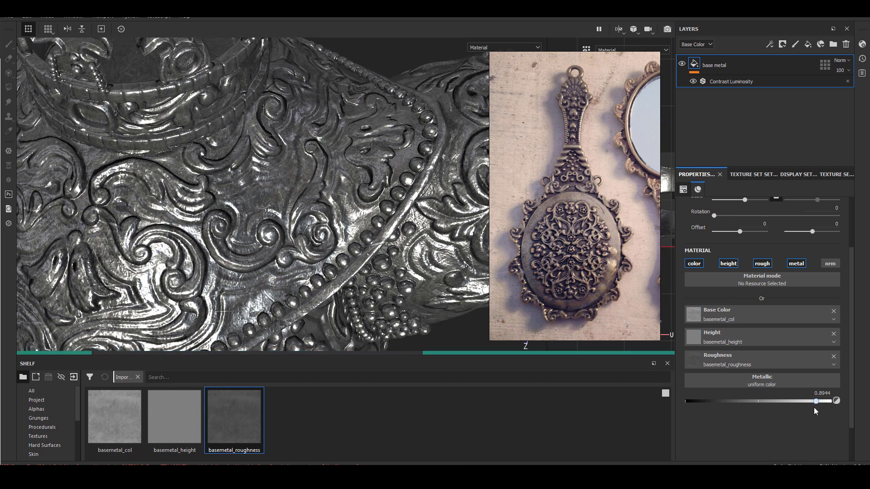
click(813, 401)
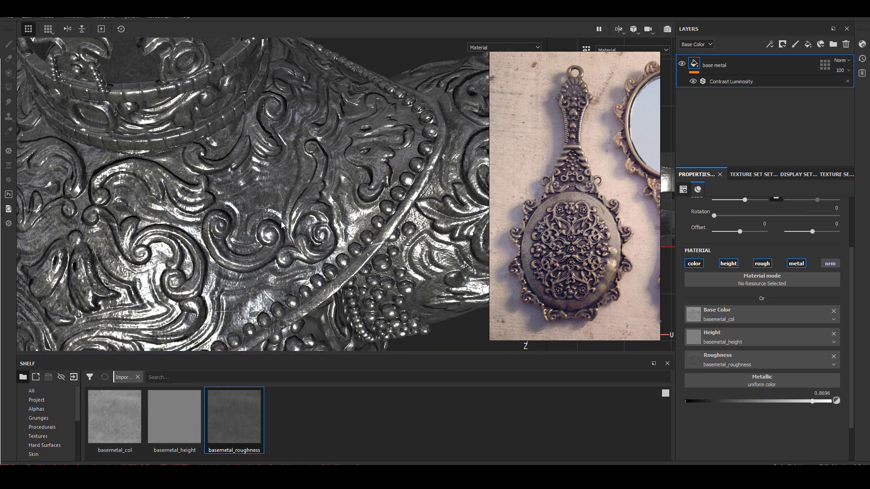
scroll(347, 251, down, 5)
alt+drag(347, 251, 345, 204)
alt+middle_drag(344, 204, 283, 161)
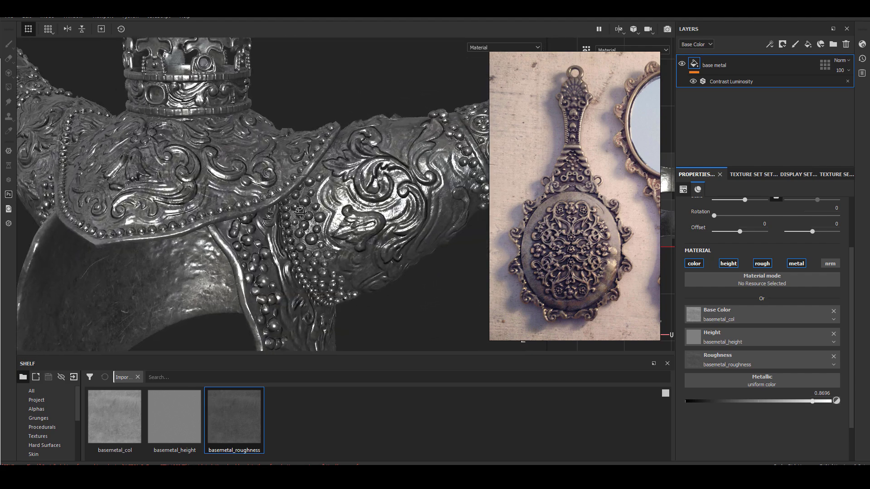
alt+drag(284, 161, 284, 174)
scroll(283, 174, up, 2)
click(829, 402)
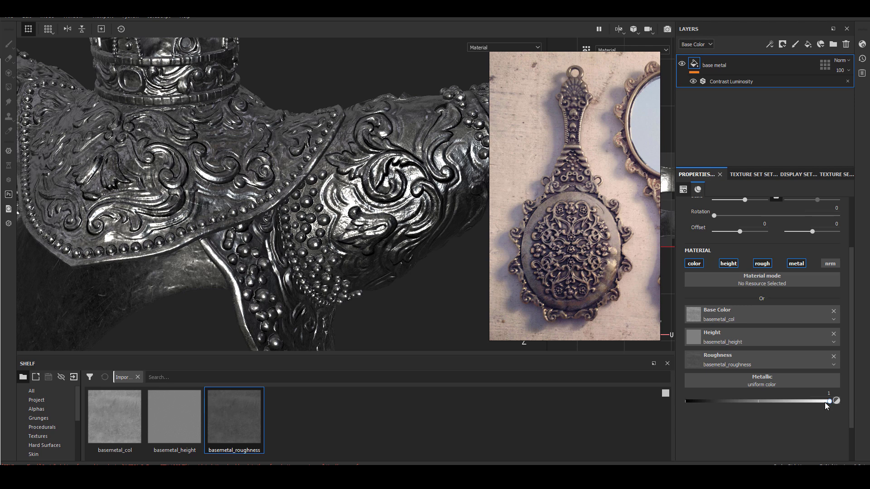
drag(824, 402, 817, 402)
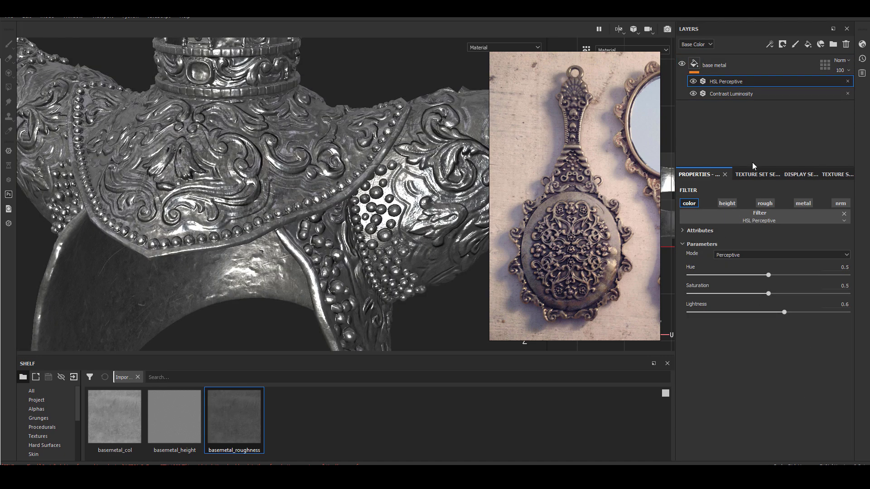
- Add another HSL Perceptive filter to the base metal layer, affecting only roughness, with lightness 0.6
right_click(710, 66)
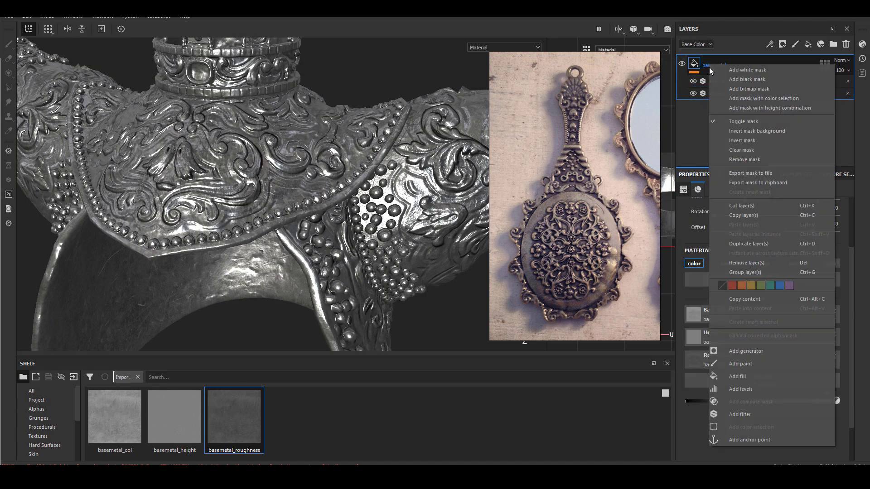
click(740, 415)
click(757, 217)
click(825, 247)
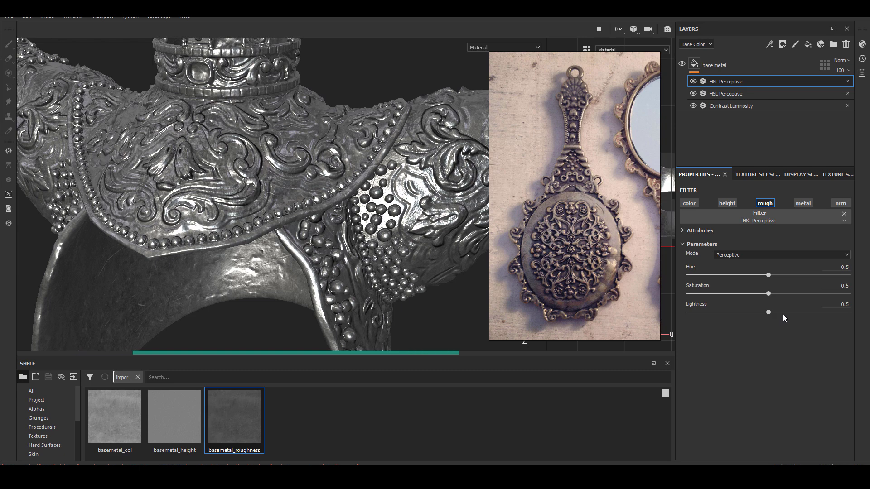
click(843, 304)
text(.6)
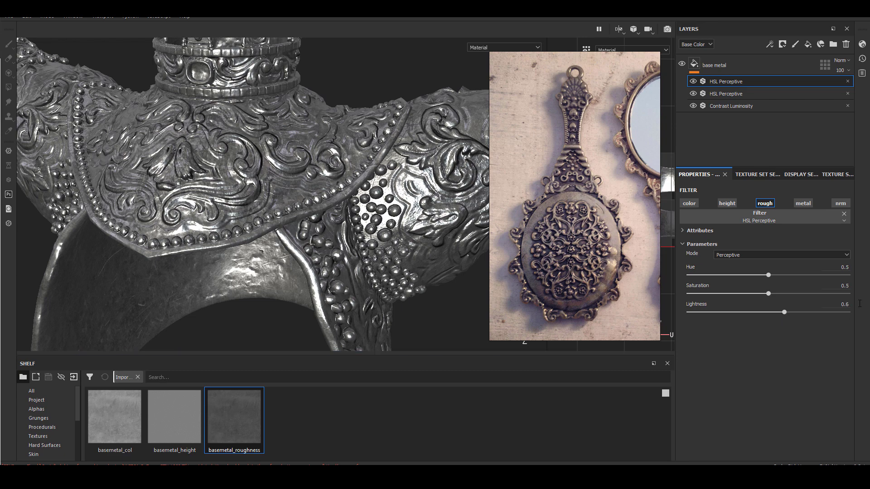
alt+drag(251, 222, 250, 256)
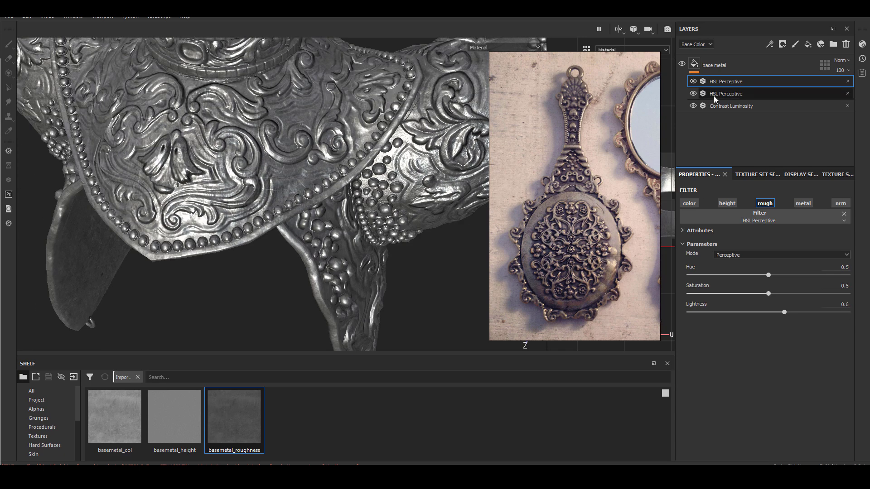
- Add a color-only fill layer named "warm tone" above base metal, using tkkmcbzew_4K_Albedo as its Base Color
click(719, 66)
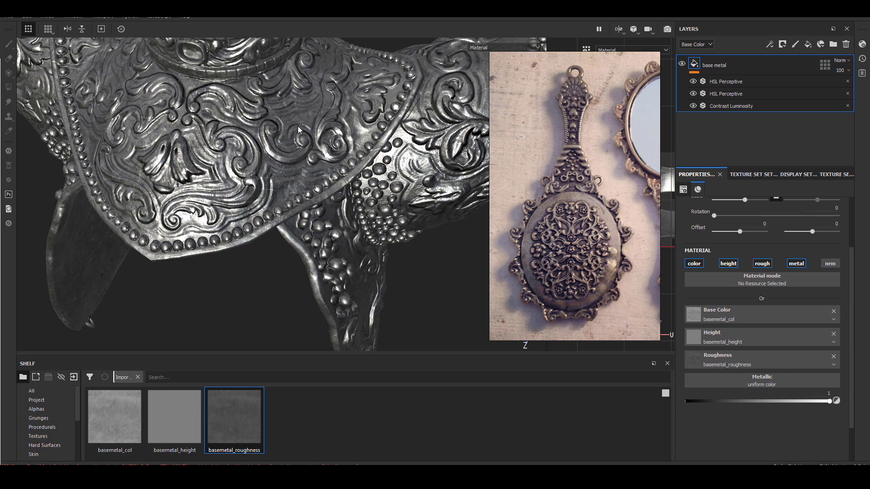
alt+right_drag(306, 130, 231, 249)
alt+drag(231, 249, 181, 229)
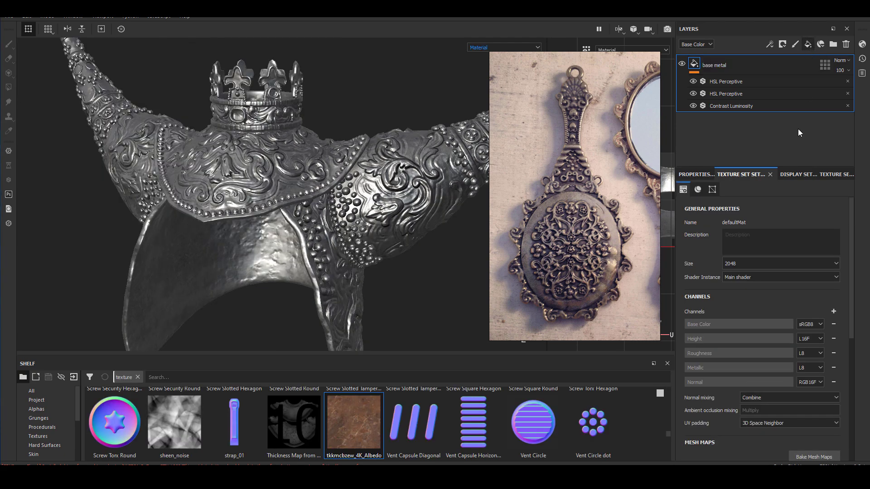
click(808, 44)
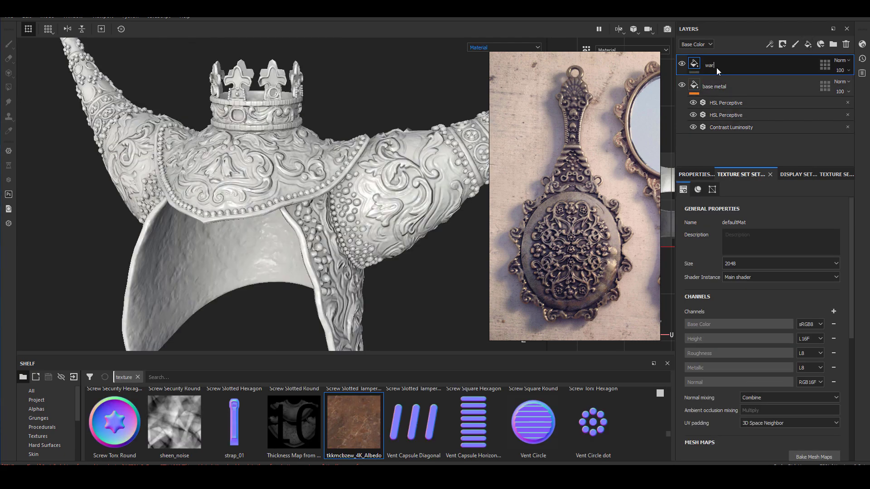
click(688, 174)
click(698, 336)
drag(354, 421, 786, 382)
- Lower the warm tone layer's opacity to 47
alt+right_drag(179, 105, 225, 231)
alt+drag(226, 231, 204, 194)
alt+middle_drag(204, 195, 214, 235)
alt+drag(214, 235, 453, 187)
click(849, 71)
drag(864, 87, 846, 88)
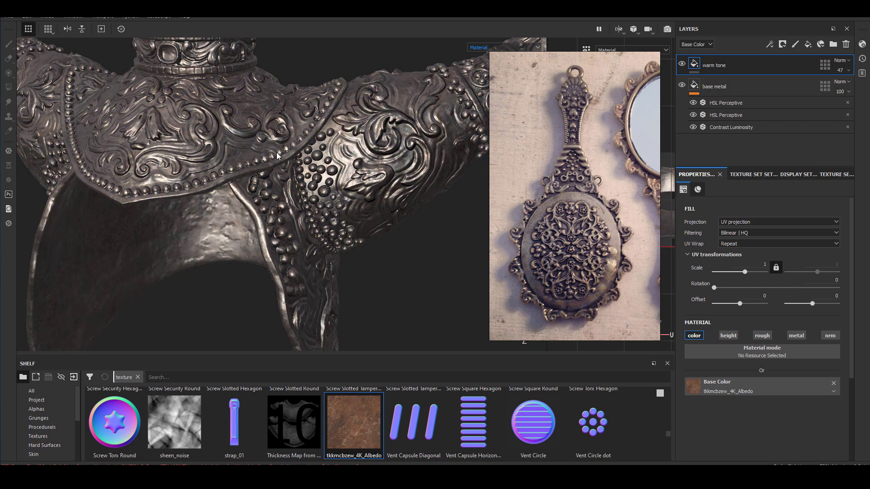
- Raise the warm tone layer's opacity to 100
alt+drag(269, 154, 272, 204)
alt+right_drag(272, 204, 258, 181)
alt+drag(259, 181, 231, 191)
alt+right_drag(231, 191, 279, 168)
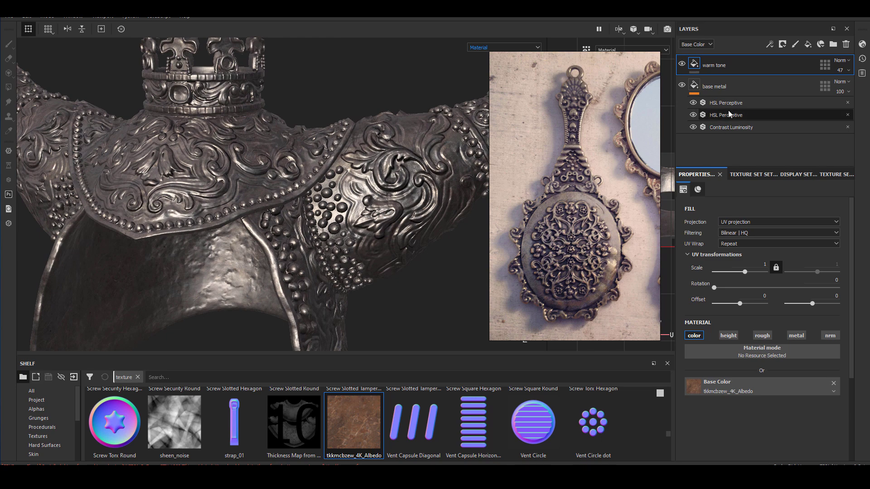
click(841, 71)
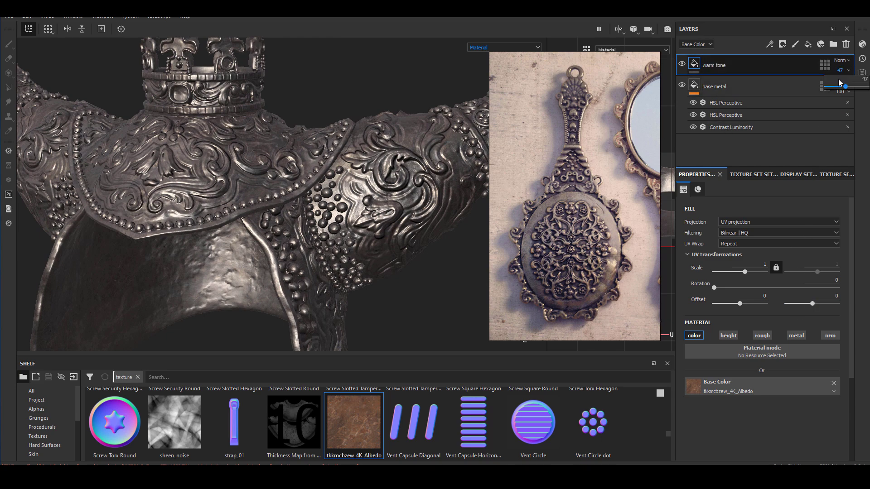
drag(844, 86, 866, 87)
right_click(741, 64)
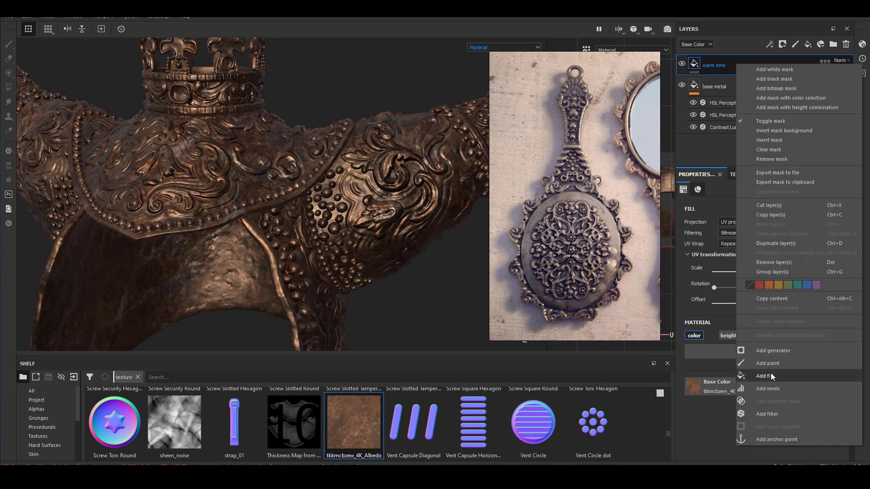
click(773, 353)
click(848, 81)
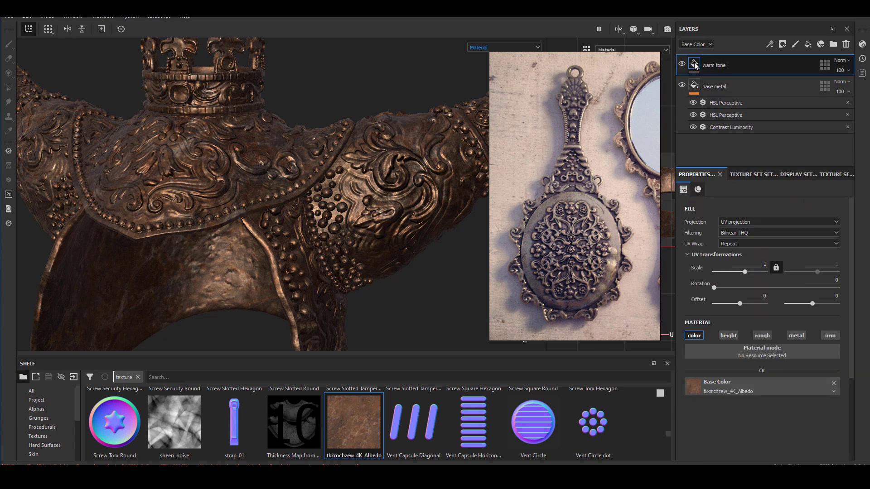
- Add a black mask to the warm tone layer and drive it with a Mask Builder - Legacy generator
right_click(694, 62)
click(708, 65)
right_click(708, 65)
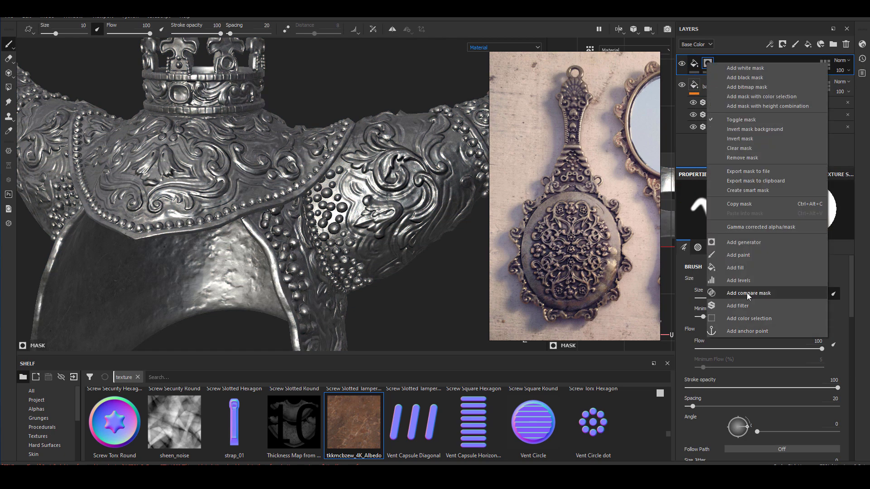
click(747, 251)
click(761, 206)
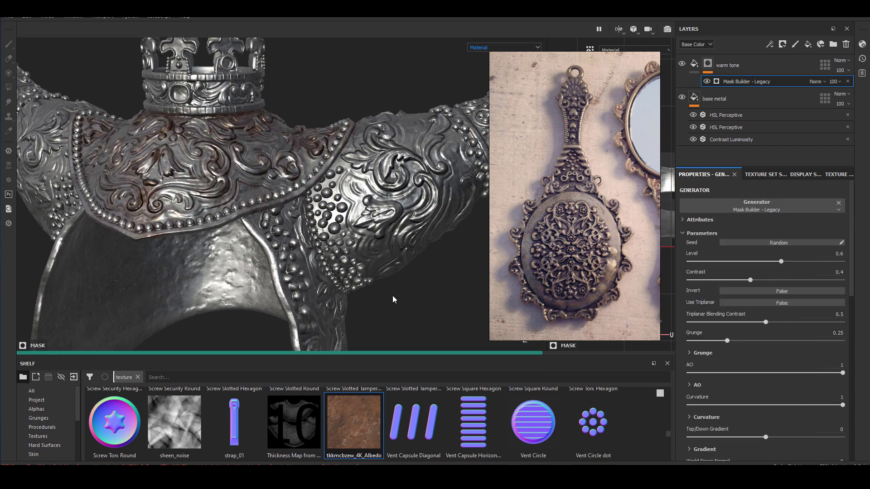
- Inspect the model in other viewport channel displays and return to the Material view
click(486, 48)
click(481, 109)
alt+drag(410, 286, 354, 250)
click(486, 48)
click(484, 78)
click(483, 47)
click(483, 61)
alt+drag(245, 253, 307, 204)
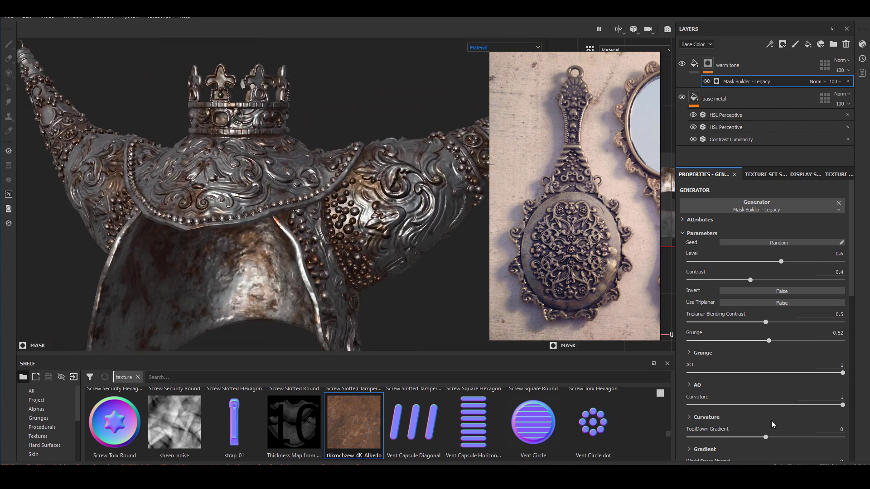
- Set the warm tone Mask Builder's curvature Convex Range to 0.89 and its Level to 0.76
scroll(772, 424, down, 1)
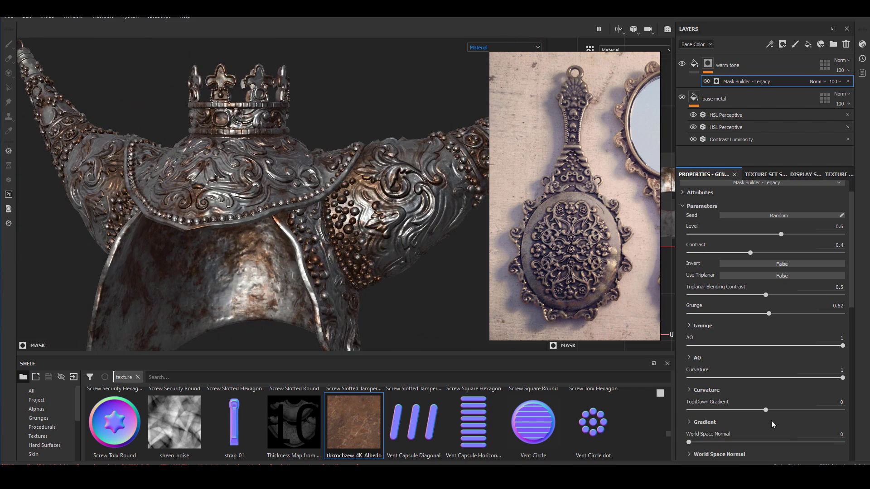
click(689, 390)
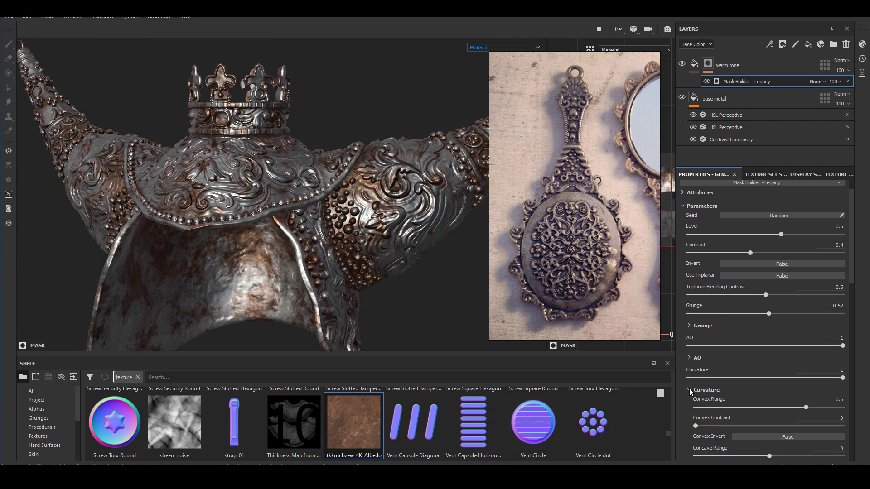
drag(806, 407, 834, 407)
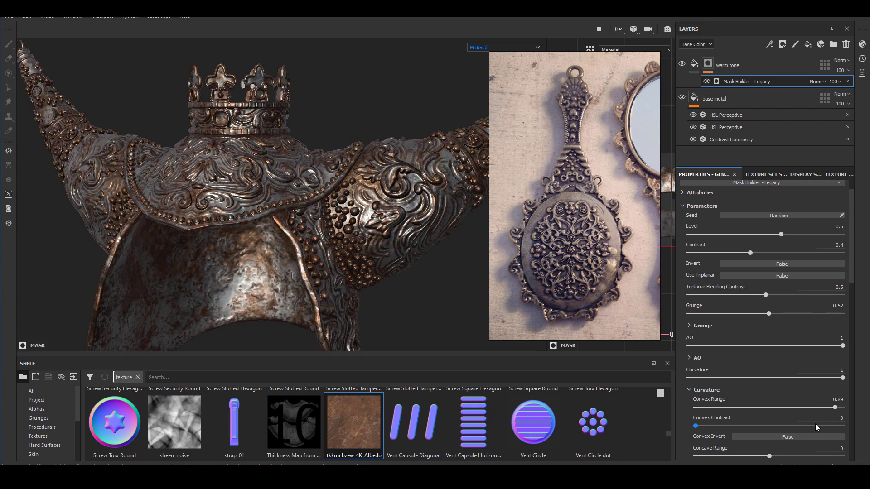
click(689, 358)
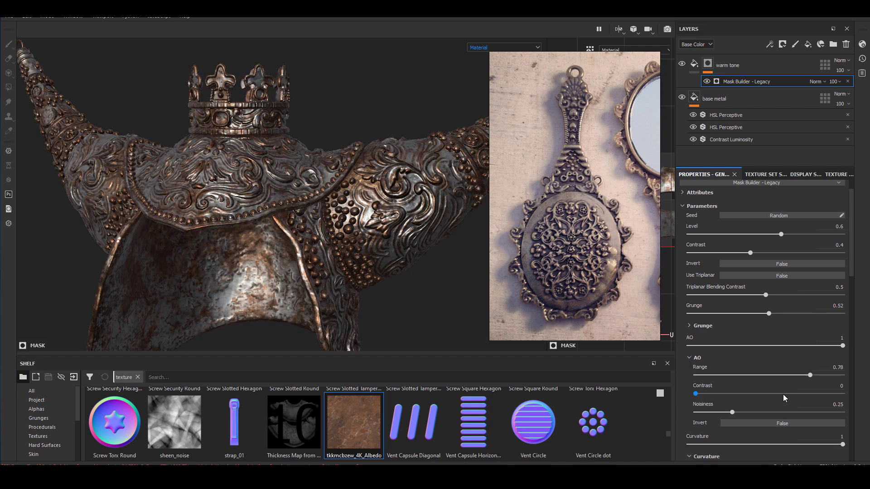
alt+drag(306, 175, 406, 270)
drag(805, 235, 806, 235)
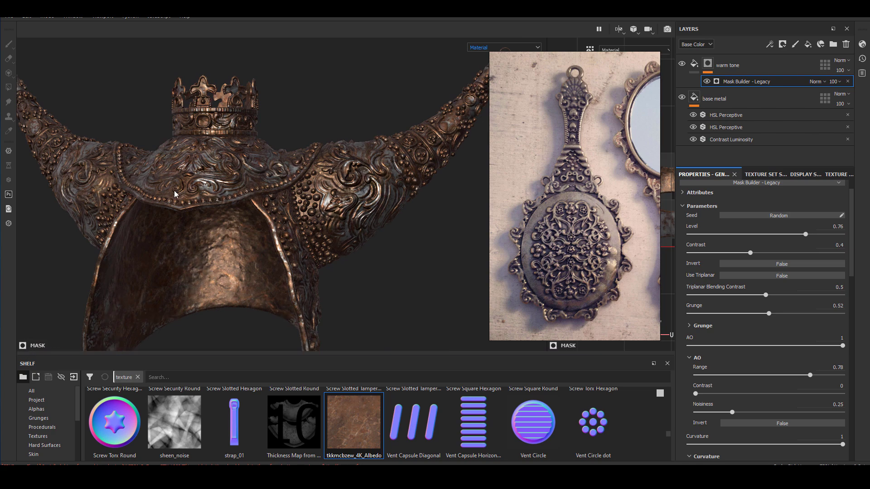
- Lower the warm tone layer's opacity to 50, judging the metal tint on the helmet up close
alt+drag(176, 198, 199, 246)
alt+middle_drag(179, 175, 258, 258)
click(770, 62)
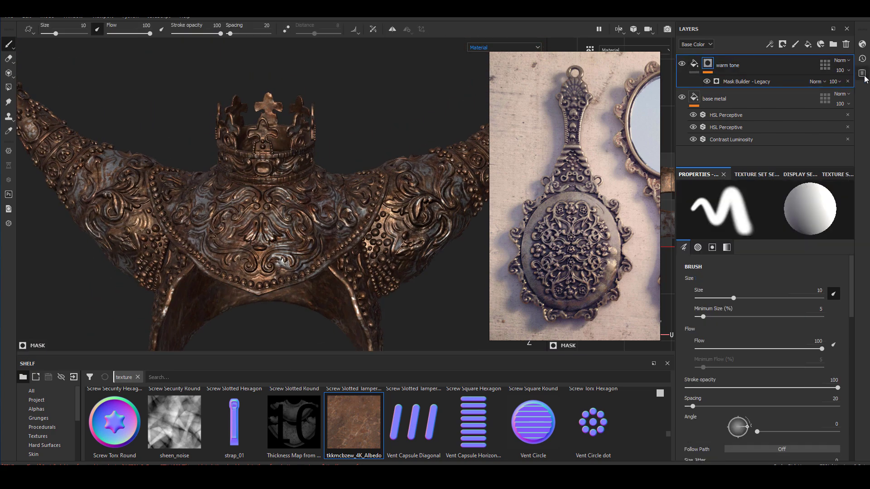
click(841, 71)
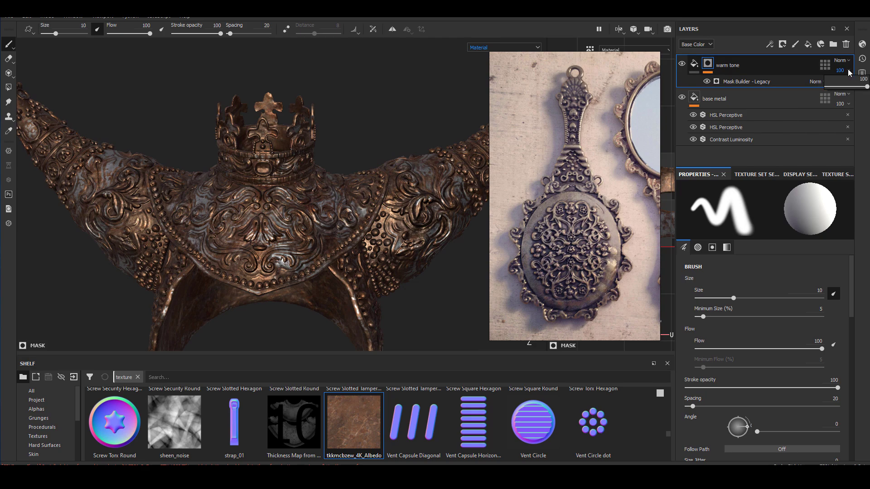
click(850, 87)
drag(845, 87, 848, 87)
alt+drag(290, 191, 312, 290)
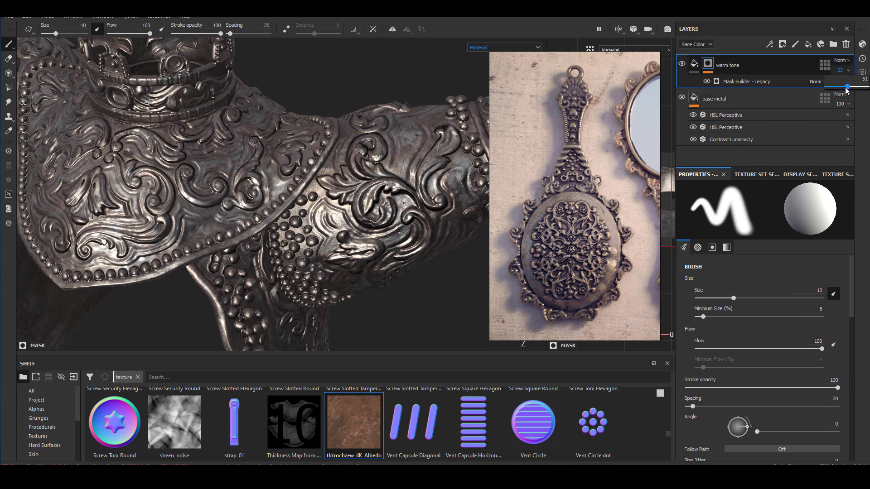
click(842, 87)
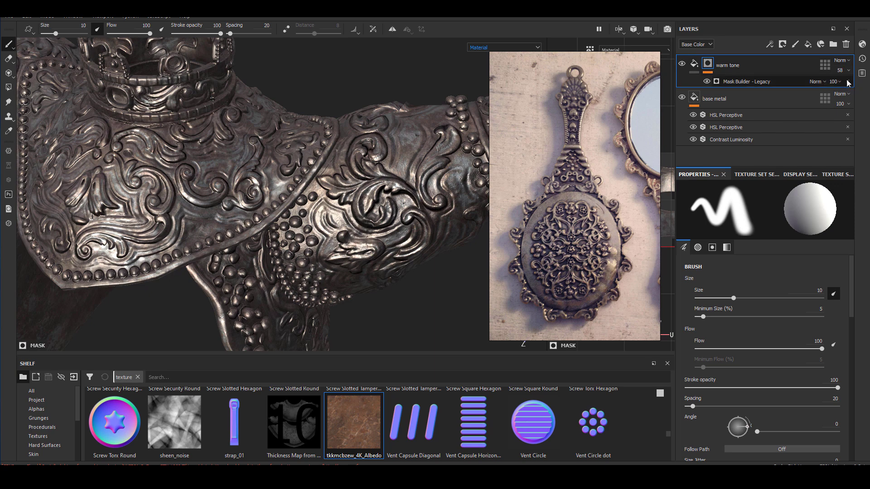
drag(850, 88, 861, 87)
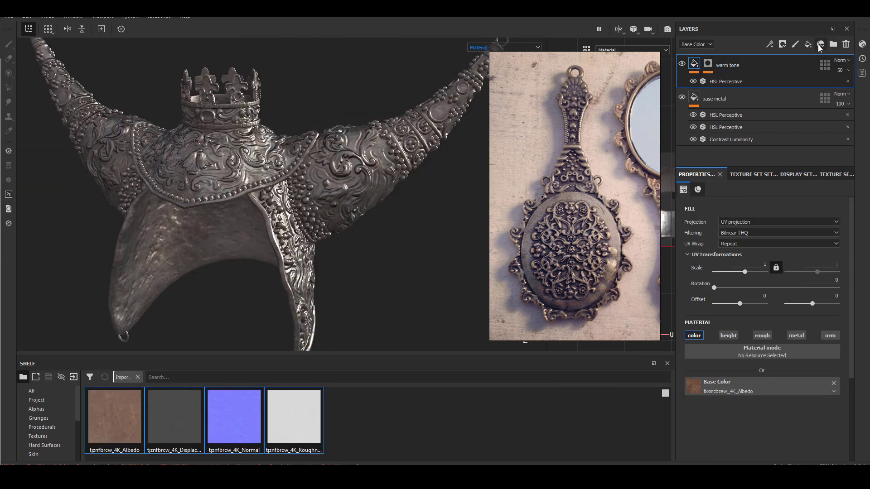
- Add a fill layer named dark cavity and assign the tjznfbrcw_4K Albedo, Displacement, Roughness and Normal textures to its matching channels
click(808, 44)
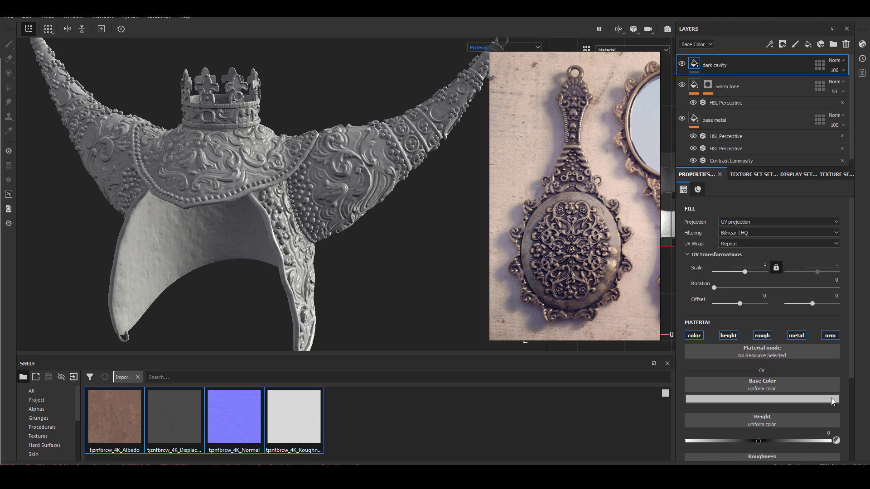
drag(676, 259, 655, 256)
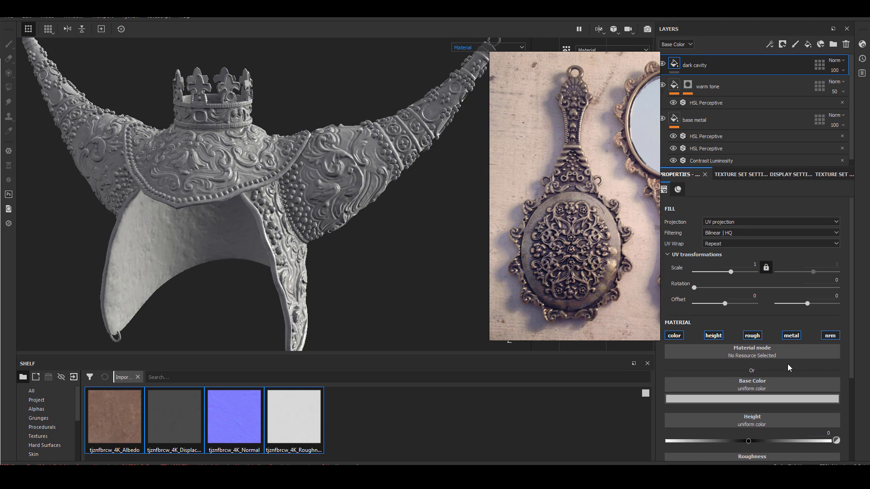
drag(306, 429, 767, 455)
drag(115, 419, 790, 387)
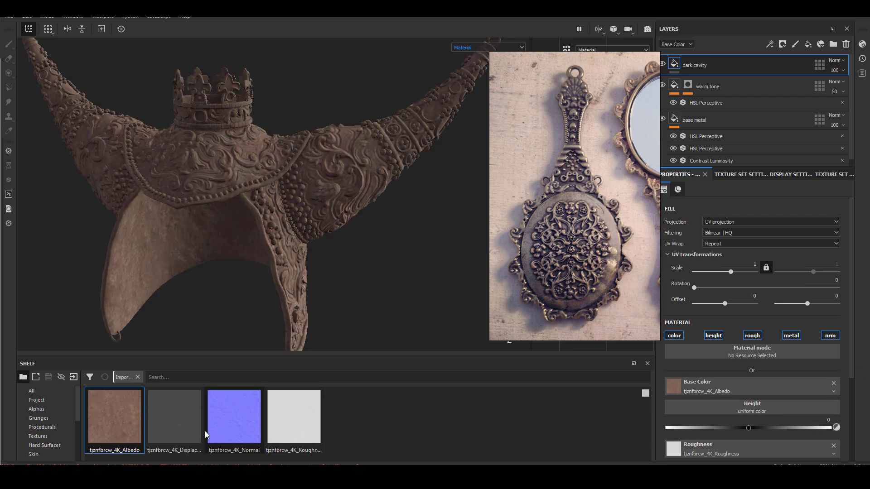
drag(166, 426, 698, 410)
drag(248, 422, 798, 390)
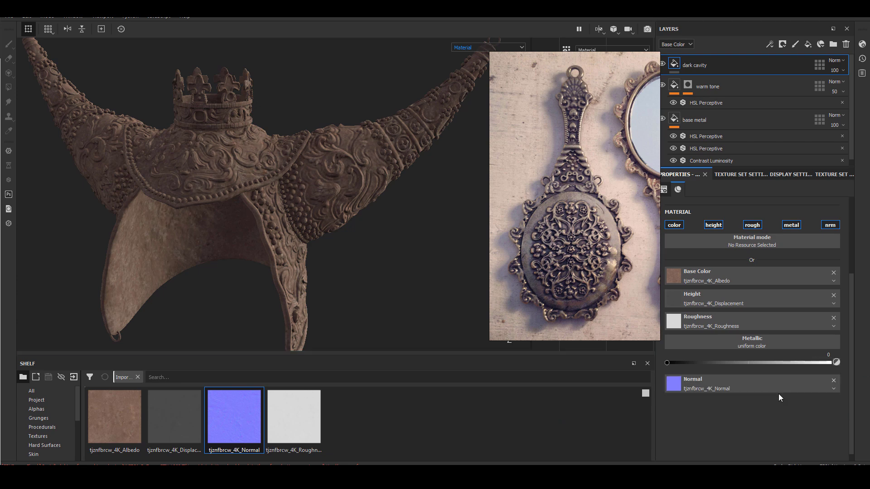
- Turn off the dark cavity layer's metal channel and set its UV scale to 2.5
click(797, 226)
alt+right_drag(361, 210, 422, 212)
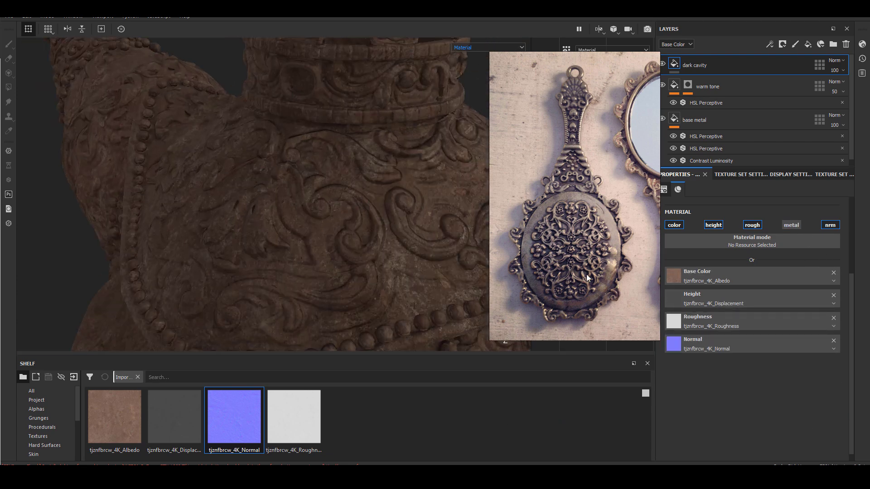
alt+middle_drag(422, 212, 243, 271)
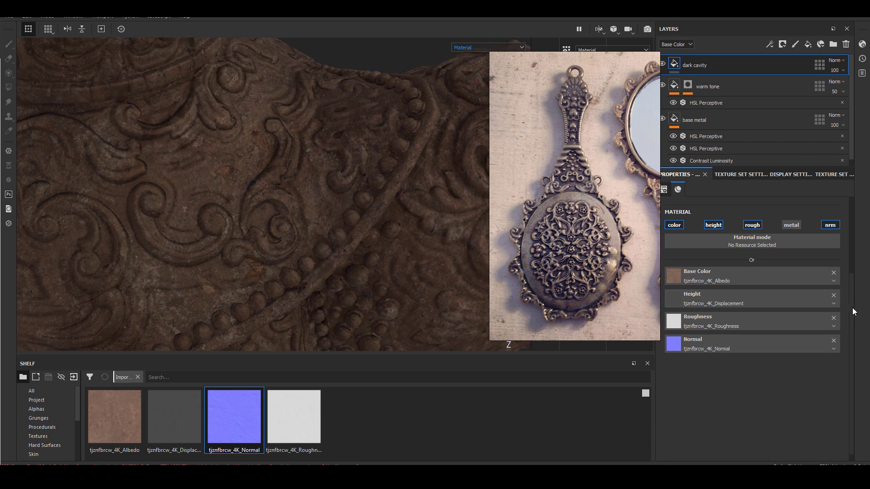
scroll(853, 309, up, 3)
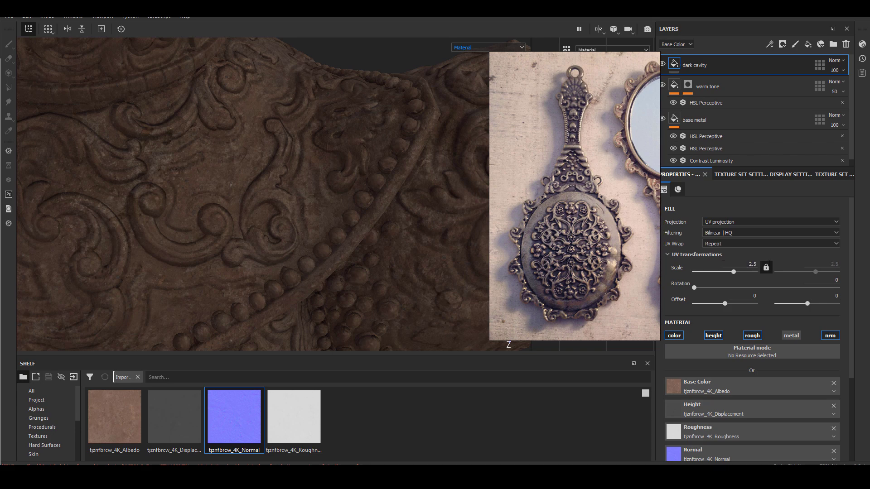
alt+right_drag(316, 198, 301, 268)
alt+drag(301, 268, 286, 284)
alt+right_drag(285, 284, 235, 255)
- Add an HSL Perceptive filter to the dark cavity layer and set its Lightness to 0.25
right_click(693, 62)
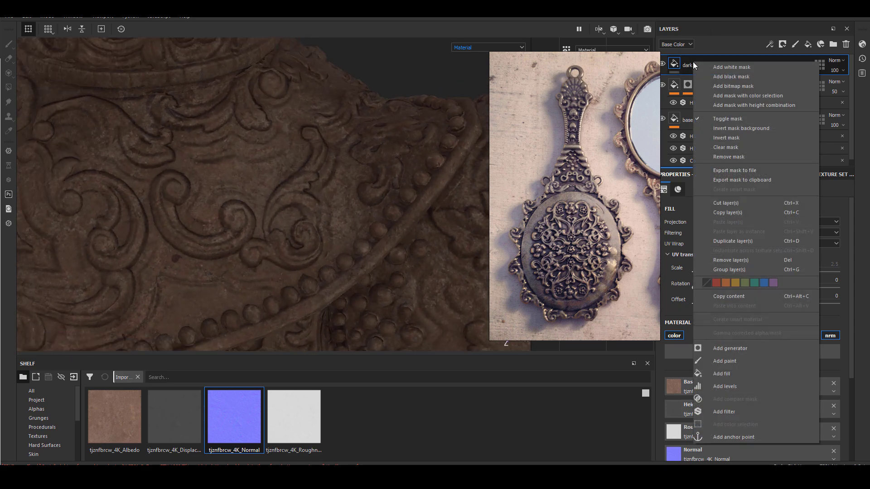
click(728, 415)
click(752, 218)
click(787, 306)
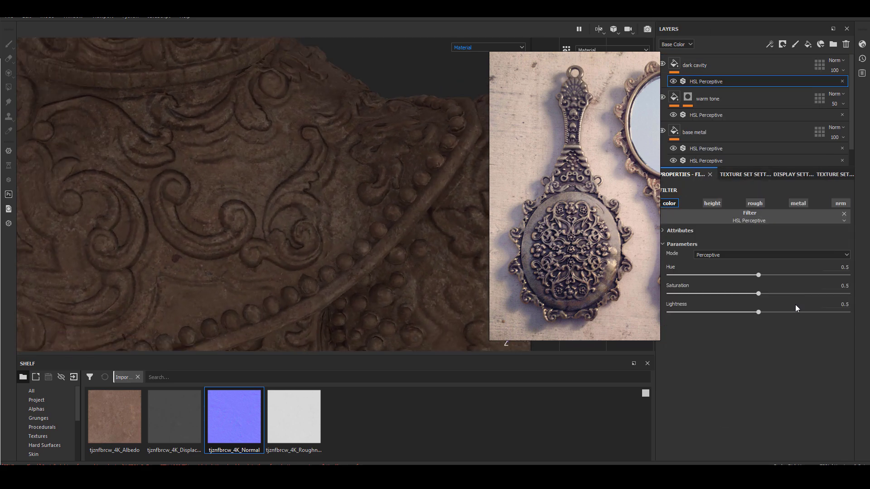
click(838, 304)
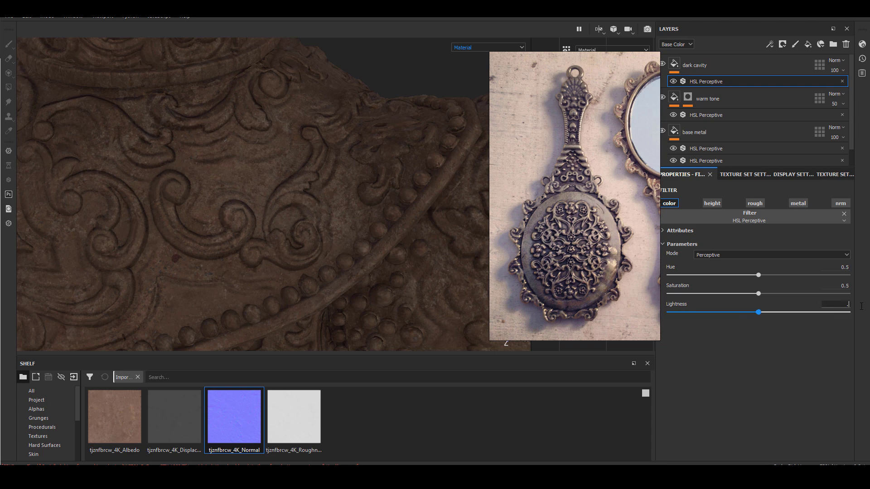
key(Return)
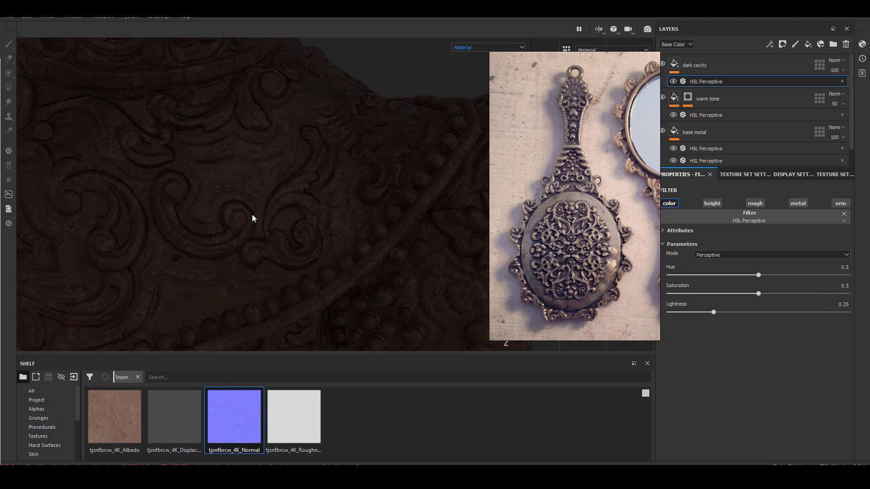
- Add a black mask to the dark cavity layer
alt+drag(222, 206, 272, 235)
right_click(706, 77)
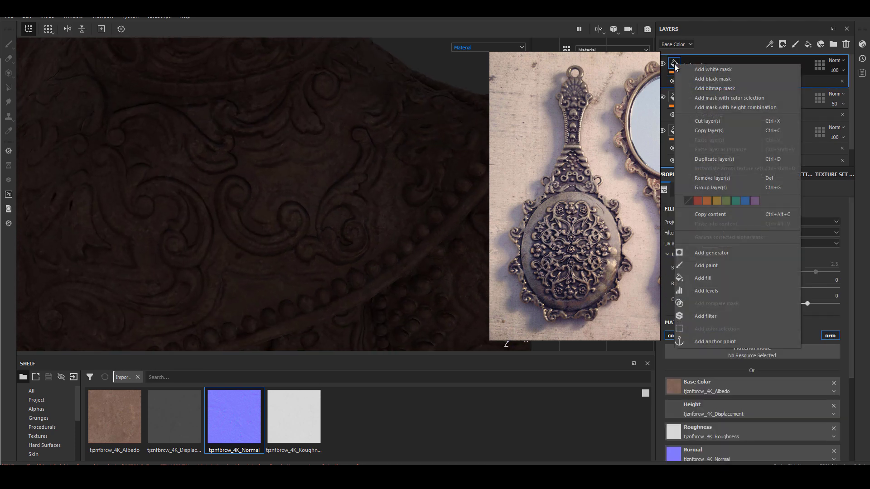
click(723, 80)
right_click(692, 65)
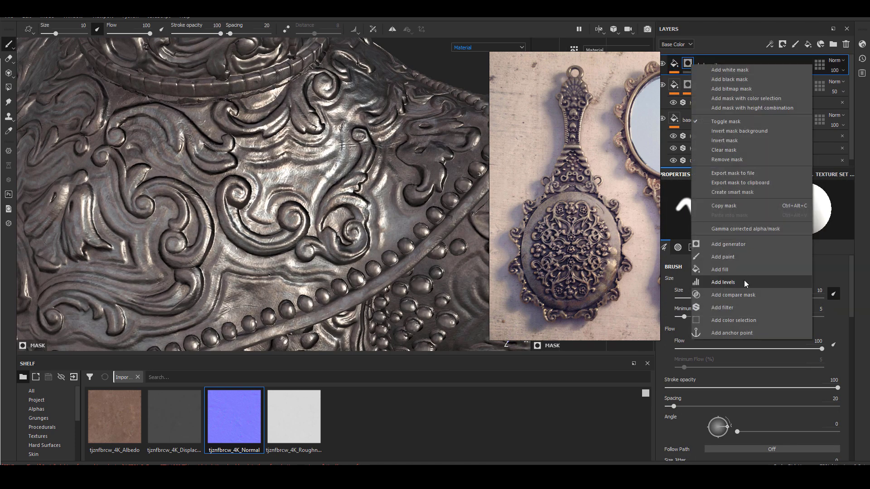
click(496, 429)
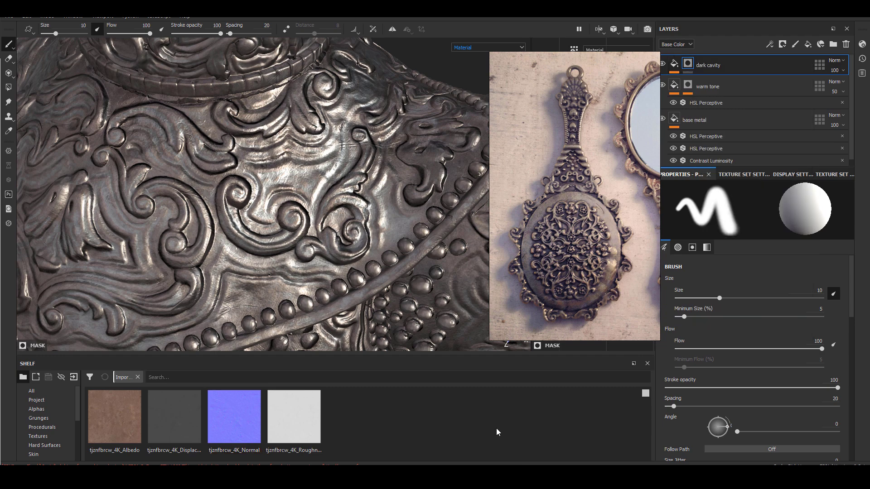
- Show the smart masks in an enlarged shelf and browse them against the mirror reference
scroll(82, 430, down, 2)
click(44, 436)
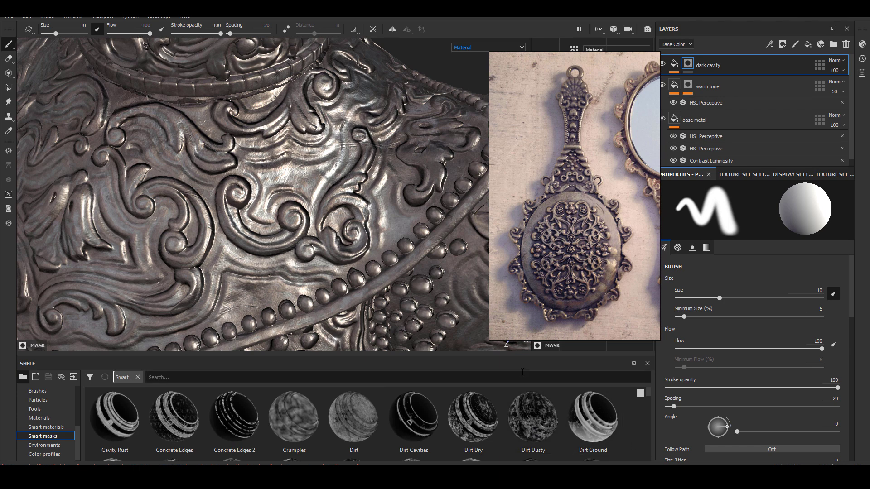
drag(520, 356, 495, 256)
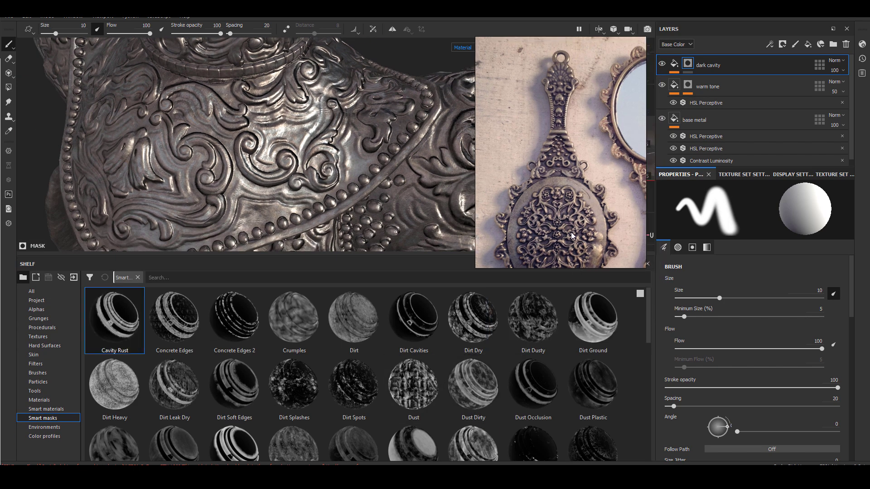
middle_drag(572, 233, 572, 138)
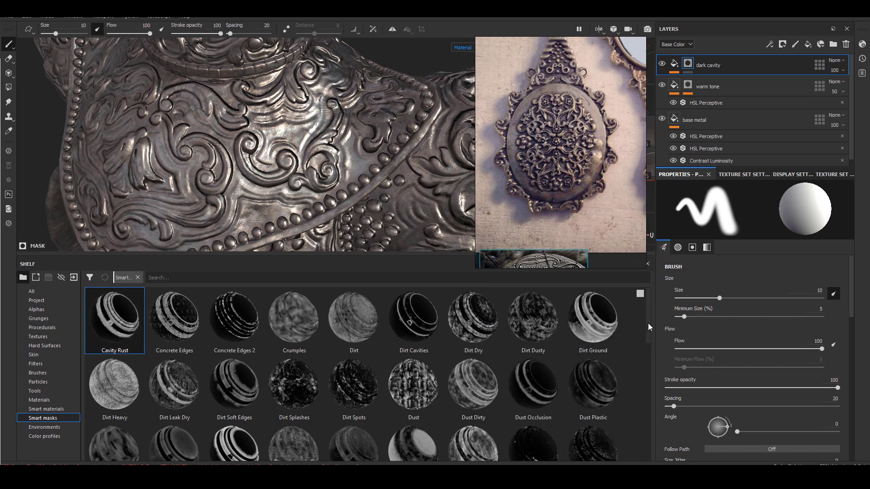
drag(648, 326, 648, 343)
drag(648, 342, 648, 322)
- Try the Cavity Rust smart mask on the dark cavity layer and delete its Mask Editor effect
drag(103, 317, 702, 67)
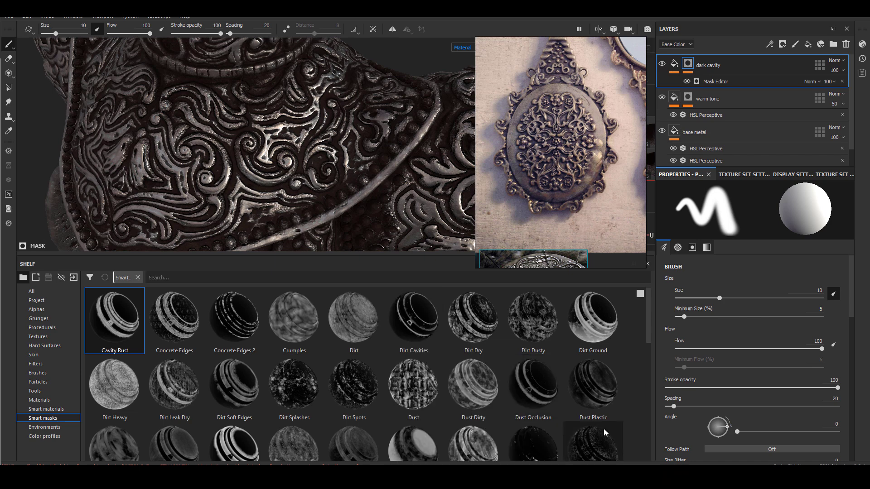
mouse_move(603, 428)
click(842, 81)
- Try the Dirt Cavities smart mask on the dark cavity layer and compare the helmet with the doll and mirror references
mouse_move(414, 320)
mouse_down()
mouse_move(494, 296)
mouse_move(689, 66)
mouse_up()
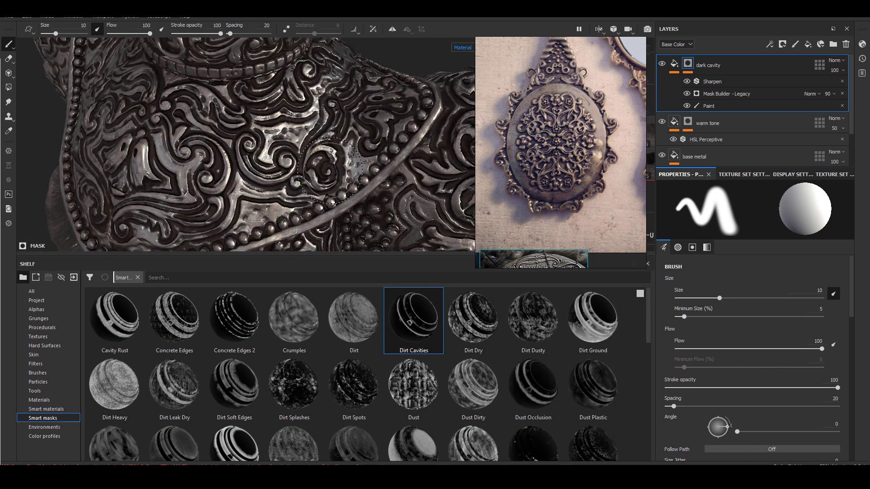
alt+right_drag(379, 206, 336, 227)
alt+drag(335, 227, 331, 190)
alt+middle_drag(363, 245, 282, 193)
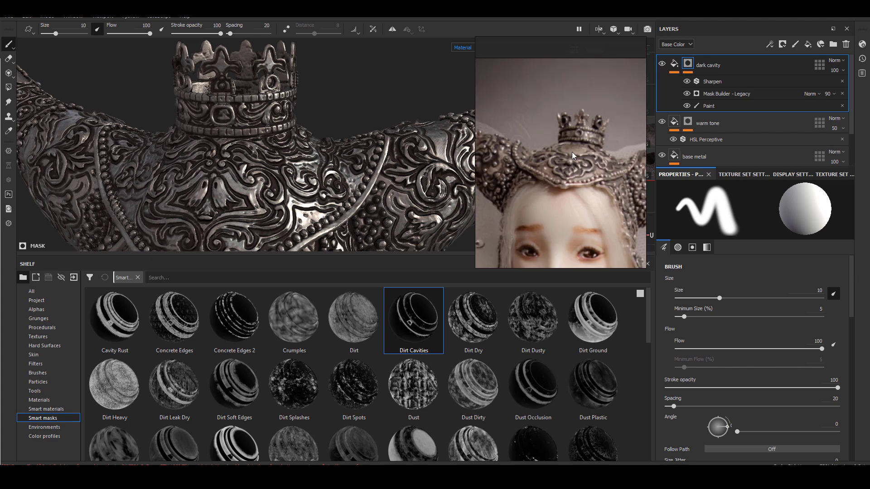
alt+right_drag(309, 179, 277, 195)
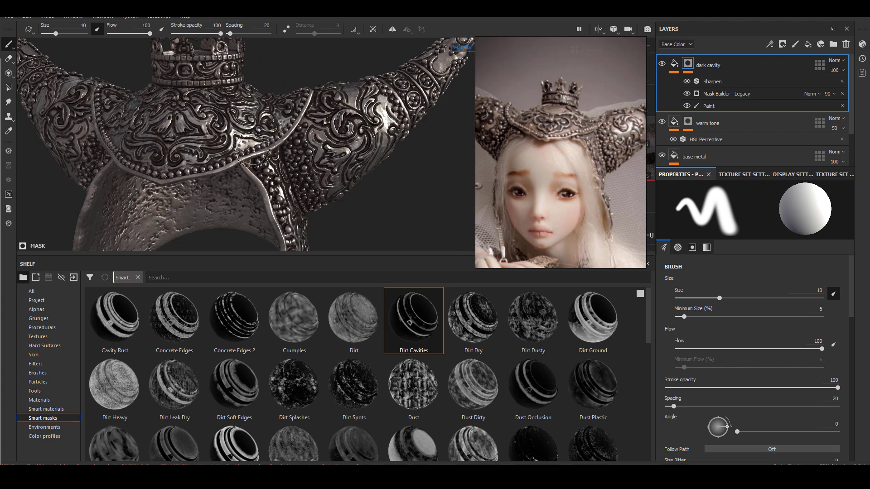
alt+middle_drag(290, 213, 272, 190)
middle_drag(578, 193, 528, 202)
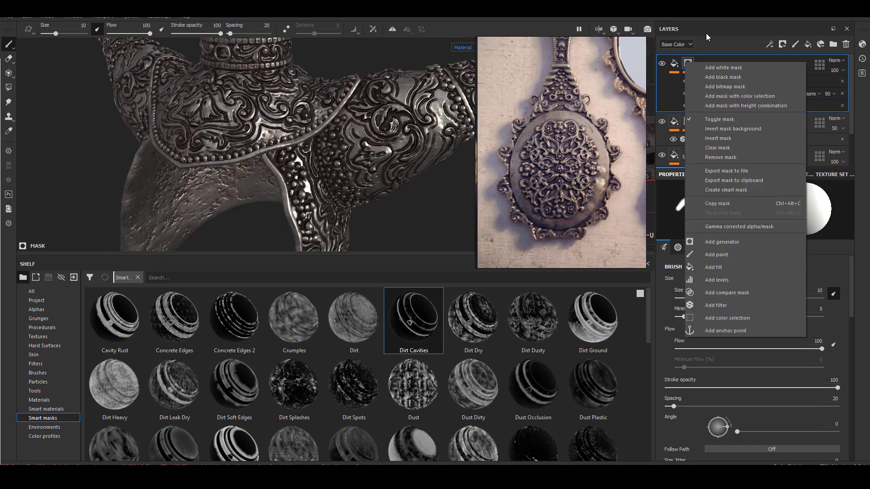
- Remove the Dirt Cavities mask from the dark cavity layer
click(691, 63)
right_click(690, 62)
click(727, 156)
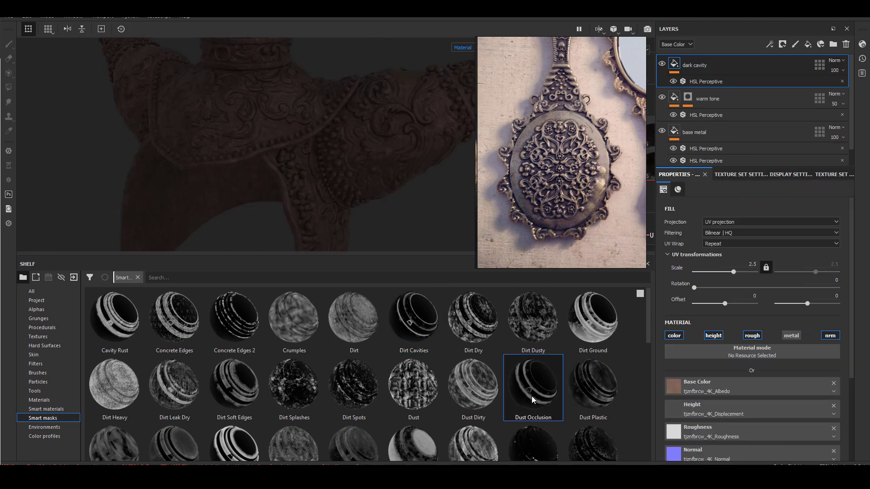
- Apply the Dust Occlusion smart mask to the dark cavity layer and inspect the helmet's recesses
drag(531, 396, 715, 63)
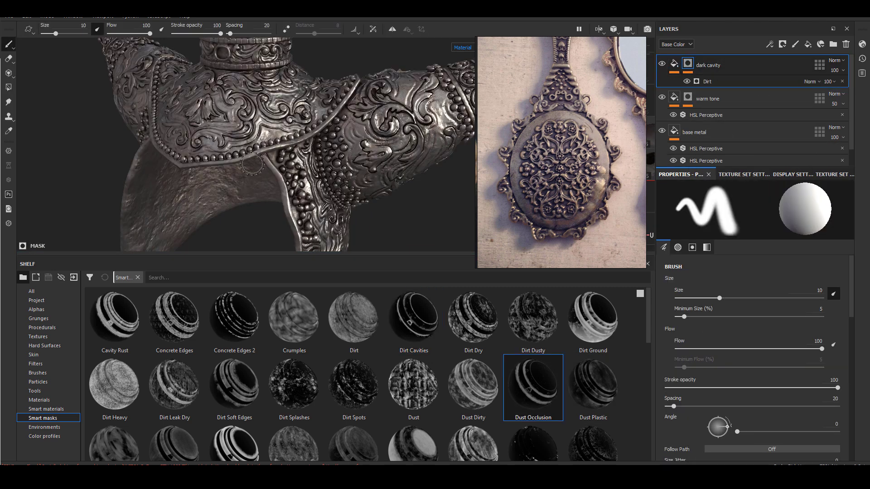
alt+right_drag(290, 158, 313, 159)
alt+drag(312, 158, 275, 153)
mouse_move(866, 88)
mouse_down()
mouse_move(823, 89)
mouse_move(867, 86)
mouse_up()
alt+right_drag(255, 148, 213, 136)
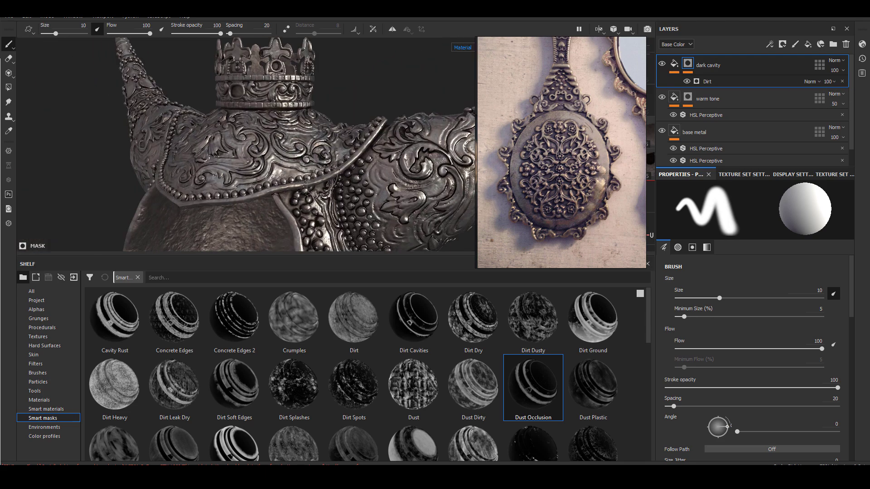
- Add the Sand Cavities smart mask to the dark cavity layer's mask, keeping the existing Dirt generator
alt+middle_drag(213, 136, 226, 114)
alt+drag(226, 113, 236, 161)
alt+right_drag(236, 160, 272, 163)
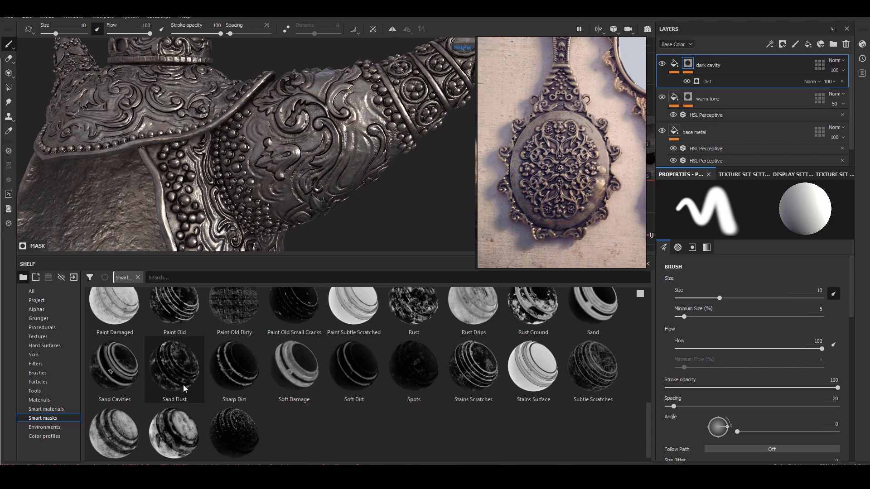
drag(120, 365, 753, 70)
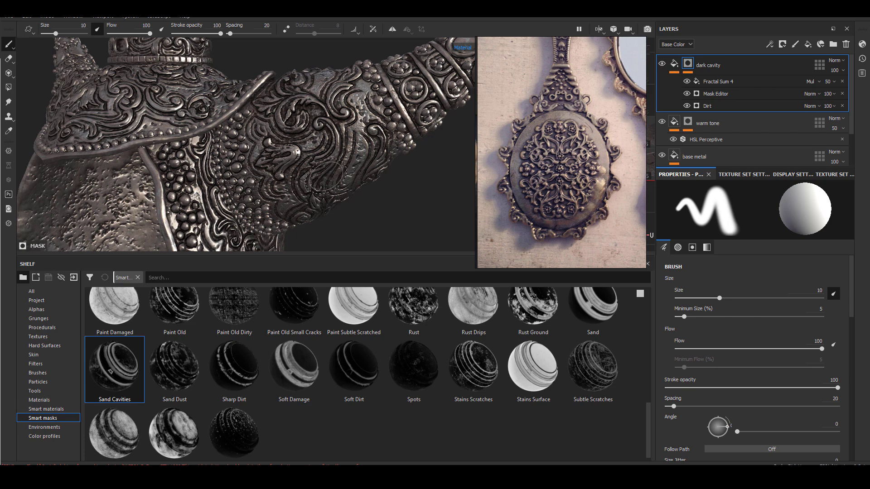
- Move the Dirt generator to the top of the dark cavity mask stack and set its blend mode to Screen
alt+drag(325, 169, 289, 240)
click(726, 107)
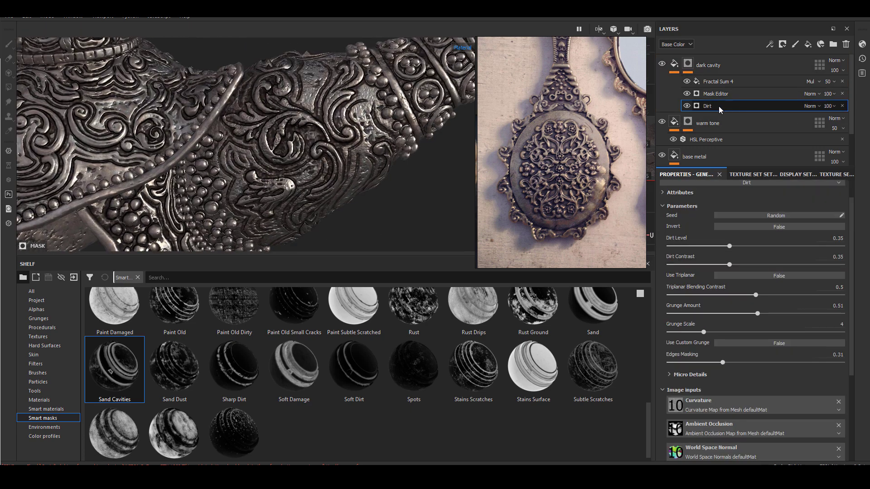
drag(726, 107, 725, 77)
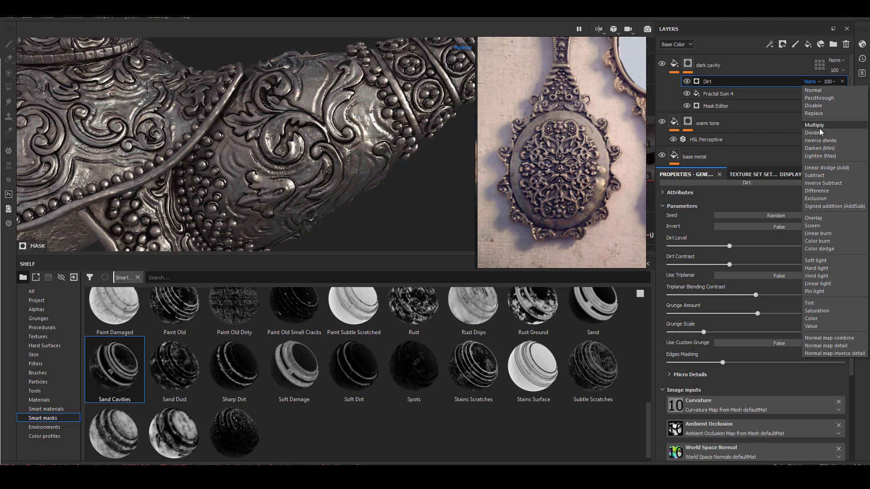
click(813, 226)
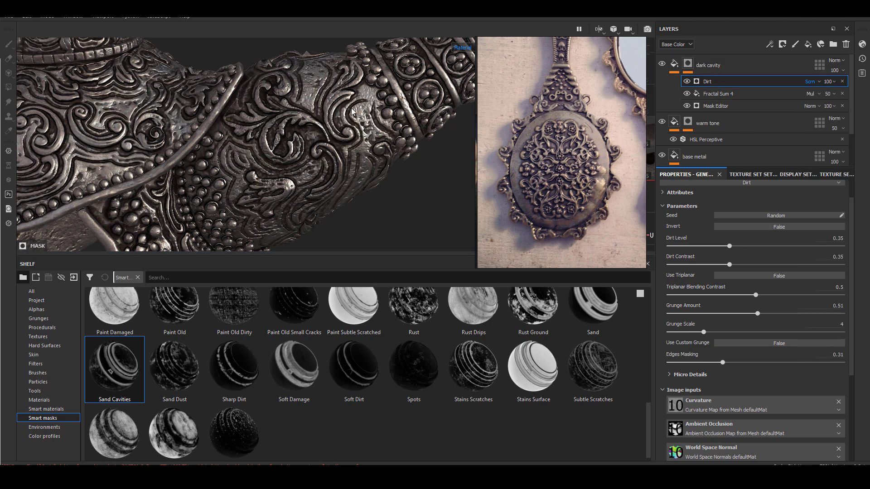
- Compare the helmet with and without the dark cavity mask's Dirt generator and set its Dirt Level to 0.4
alt+right_drag(340, 183, 291, 184)
alt+drag(292, 184, 385, 177)
click(687, 81)
click(689, 80)
click(687, 82)
click(687, 81)
click(687, 81)
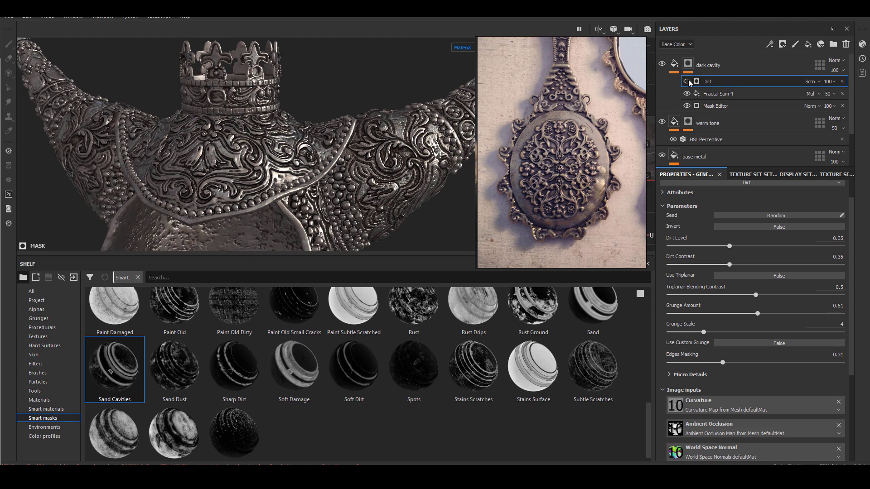
alt+right_drag(268, 230, 230, 212)
alt+drag(230, 212, 256, 200)
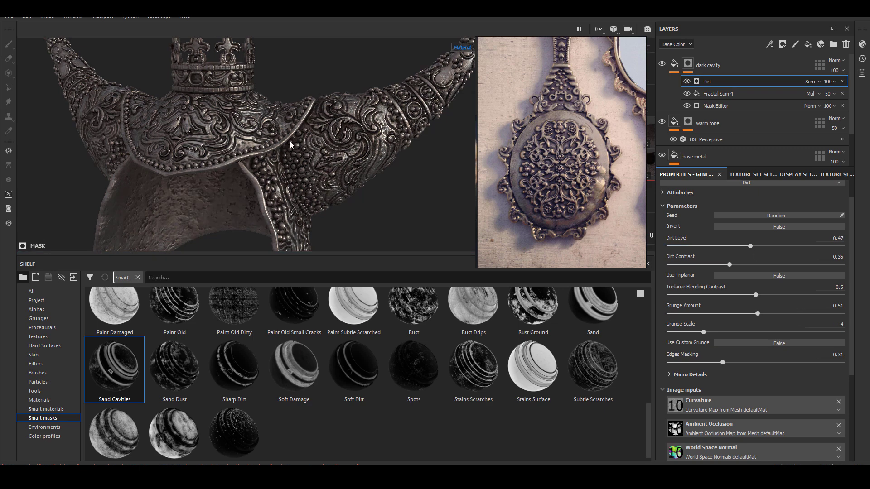
alt+right_drag(245, 102, 223, 178)
alt+drag(224, 178, 254, 181)
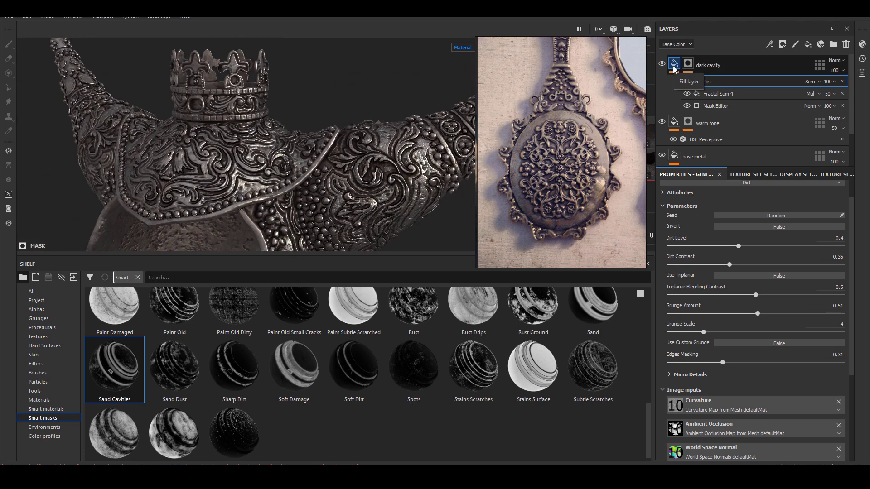
- Duplicate the base metal layer above the dark cavity layer and rename the copy metal edge
click(674, 67)
click(719, 132)
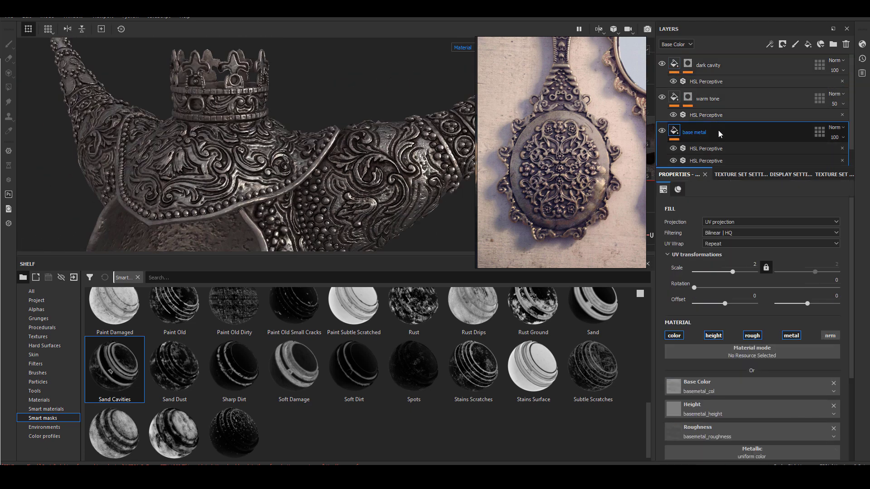
drag(719, 130, 722, 63)
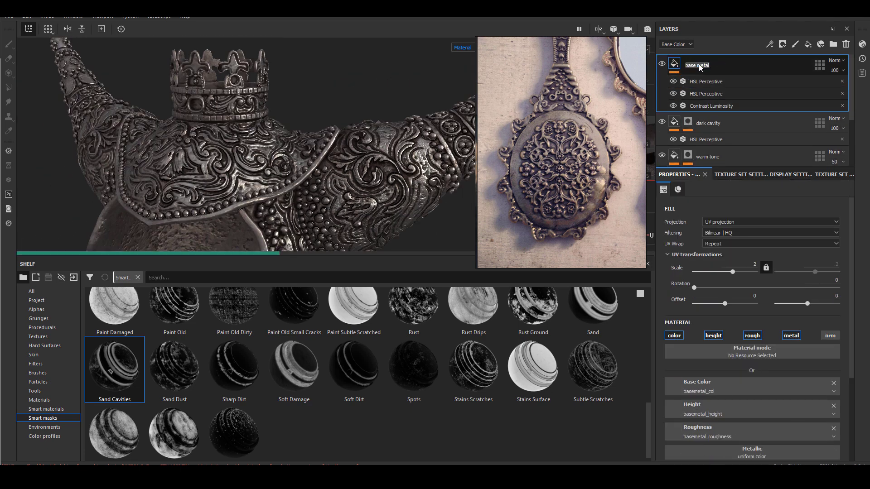
text(metal_dg)
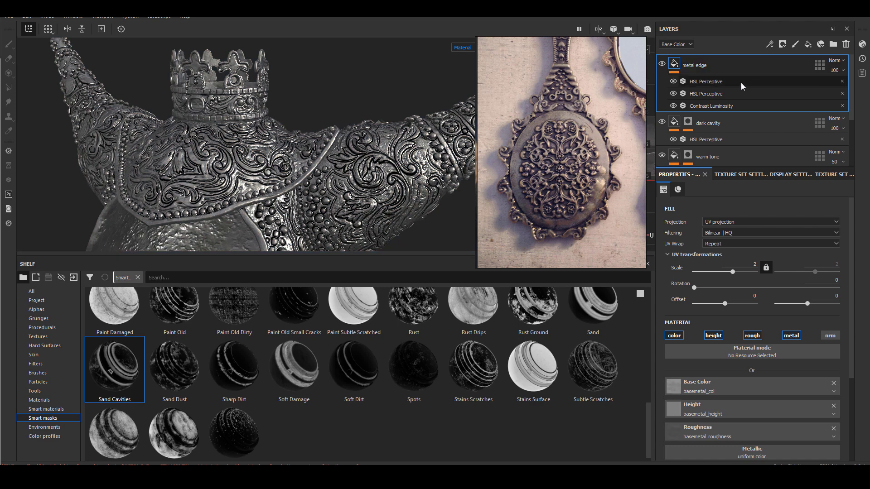
- Lower the lightness of the metal edge layer's roughness HSL Perceptive filter and disable the layer's height channel
click(721, 84)
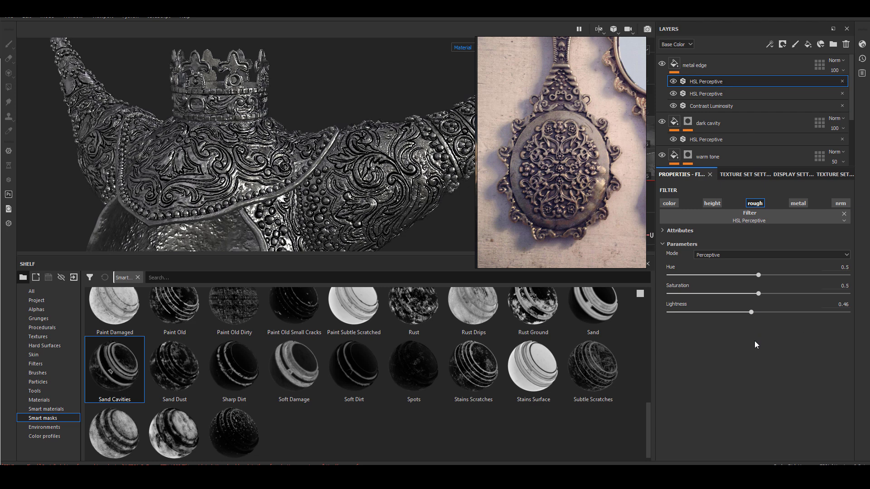
drag(751, 312, 740, 313)
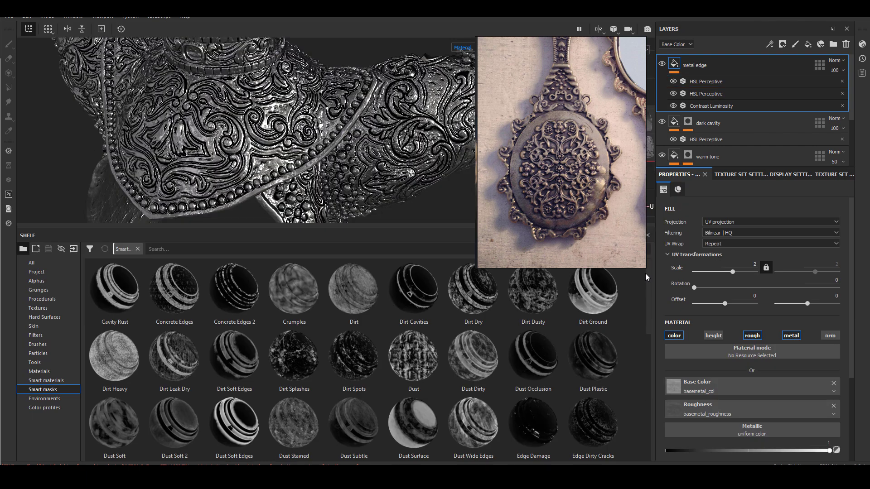
- Add a black mask with a Mask Builder - Legacy generator to the metal edge layer
right_click(674, 59)
click(721, 74)
right_click(687, 62)
click(726, 243)
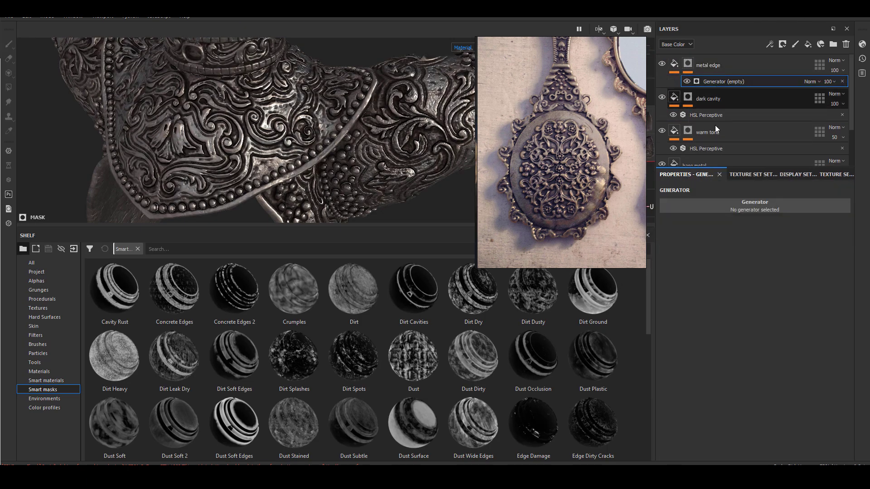
click(752, 206)
click(751, 297)
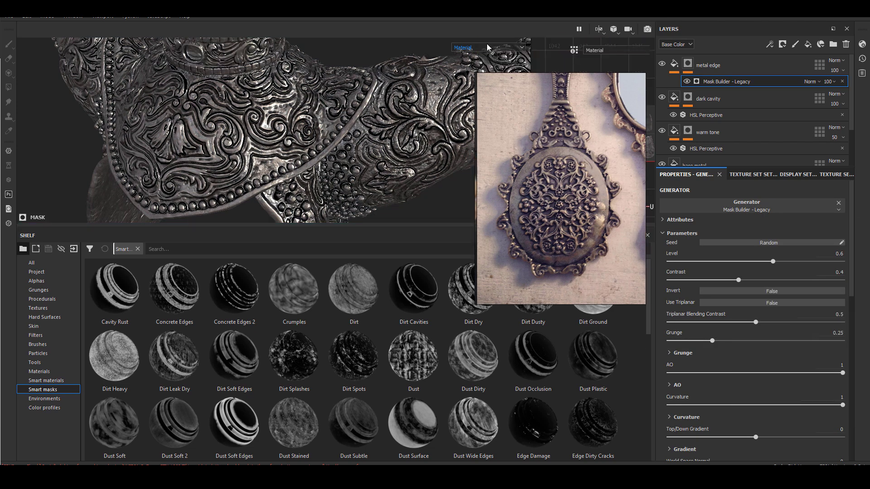
- Display the metal edge mask and set its Mask Builder's grunge to 0.01, AO to -0.98 and concave range to -0.95
click(462, 47)
click(469, 102)
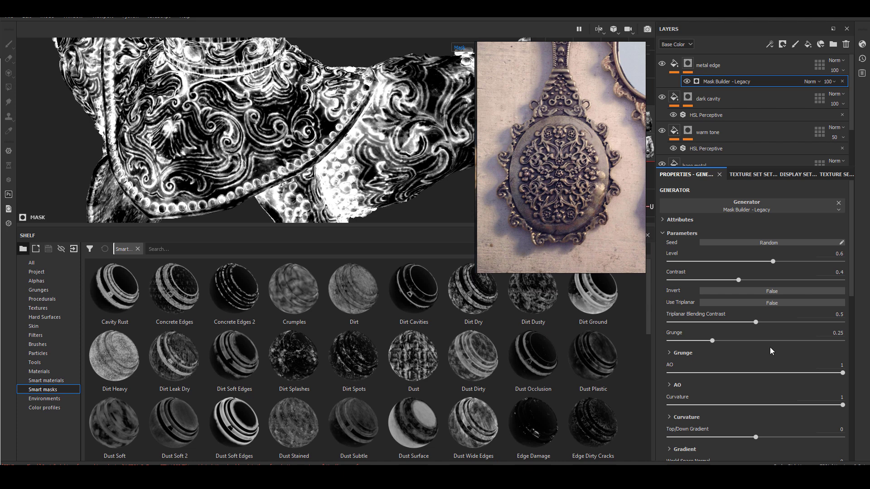
click(671, 341)
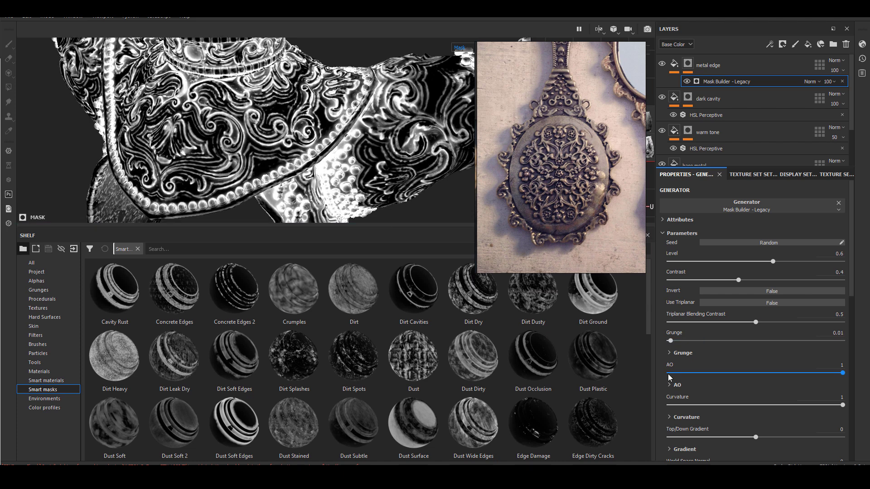
click(669, 373)
scroll(854, 316, down, 3)
scroll(854, 317, down, 3)
click(669, 300)
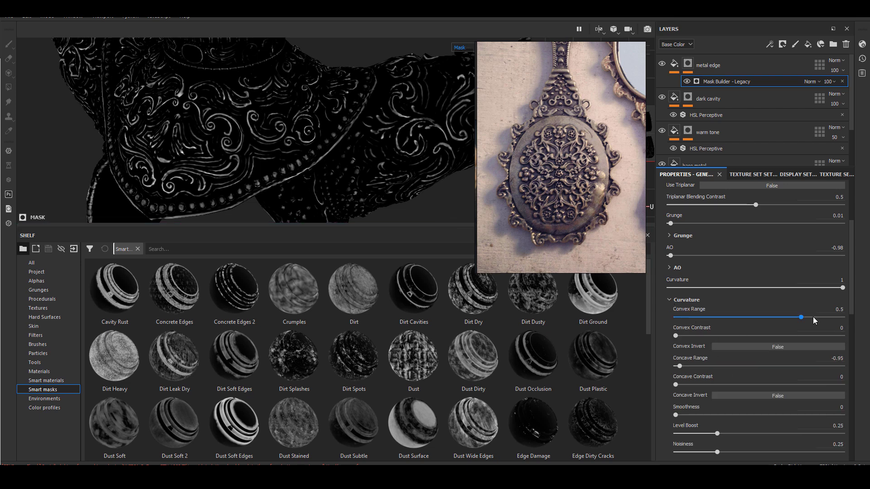
- Set the Mask Builder's convex range to 0.61 and check the edge mask on the crown and horn
alt+right_drag(214, 89, 273, 146)
scroll(273, 146, down, 5)
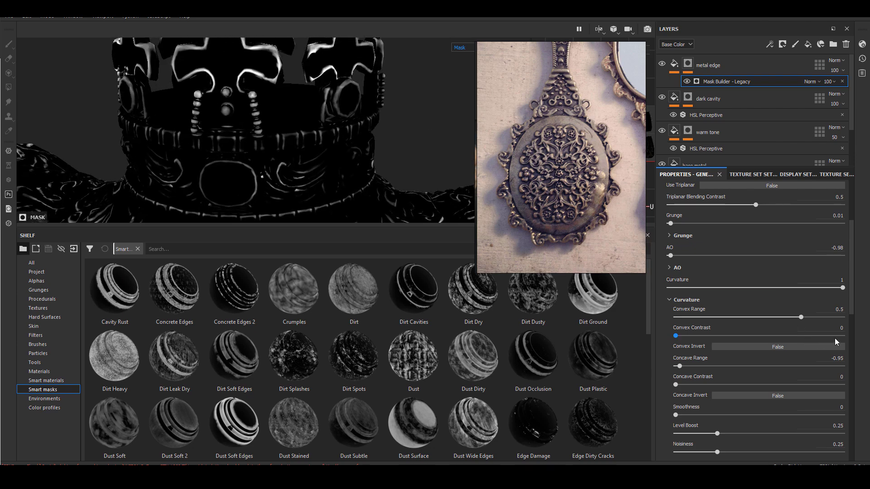
drag(814, 318, 810, 317)
alt+right_drag(294, 141, 245, 98)
alt+drag(346, 194, 200, 144)
alt+middle_drag(200, 144, 312, 144)
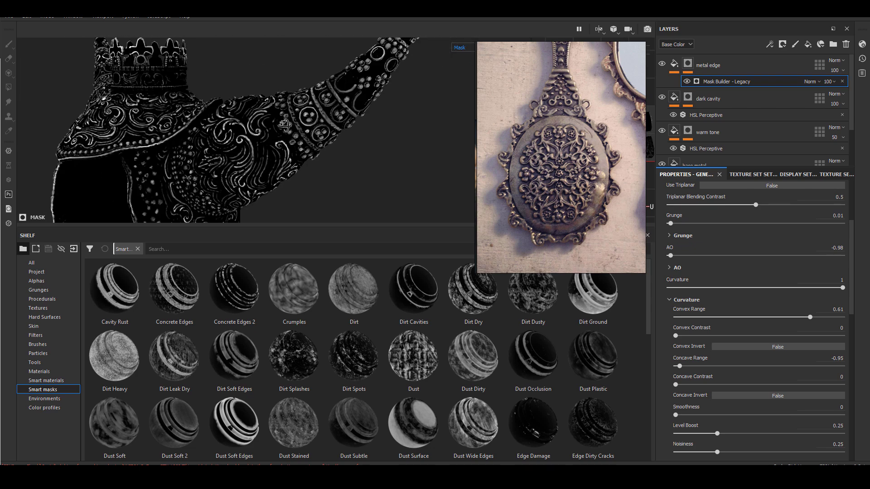
- Add a fill to the metal edge mask and use Grunge Marble Shapes as its grayscale texture
click(688, 63)
right_click(687, 64)
click(738, 268)
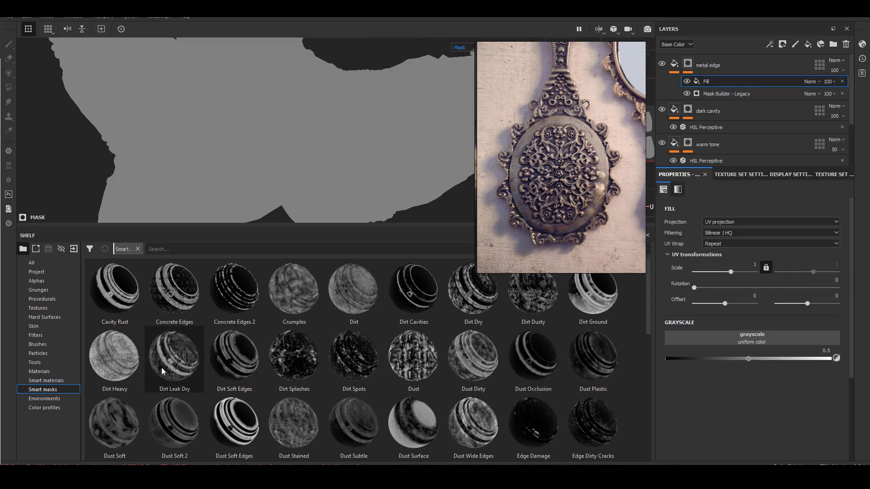
click(39, 290)
scroll(498, 385, down, 8)
mouse_move(404, 398)
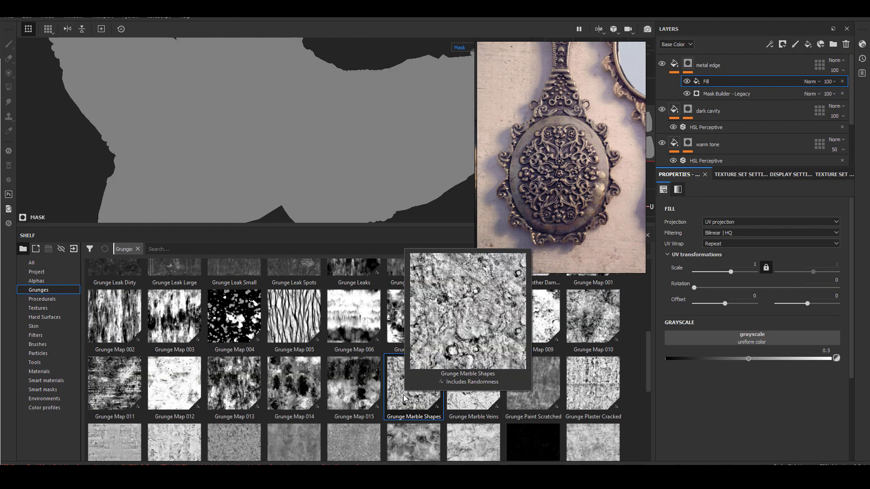
drag(404, 398, 769, 338)
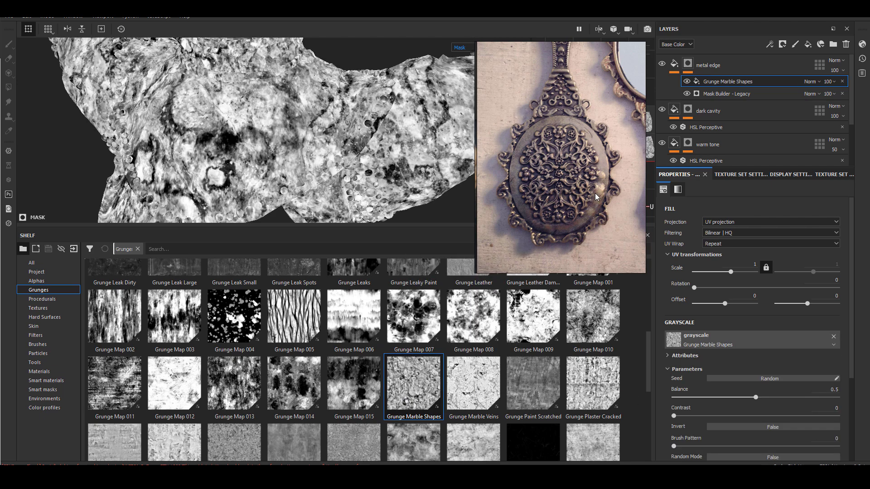
- Set the Grunge Marble Shapes fill to Multiply with a UV scale of 2
click(820, 80)
click(820, 124)
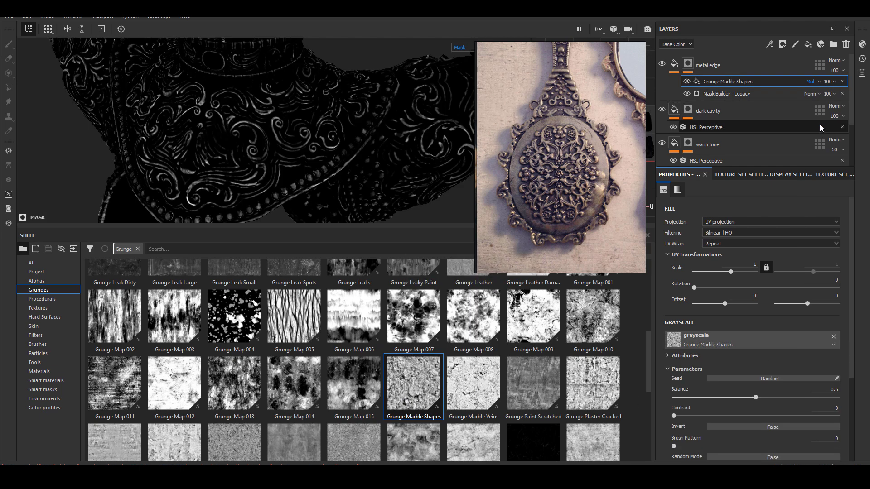
alt+right_drag(237, 134, 338, 136)
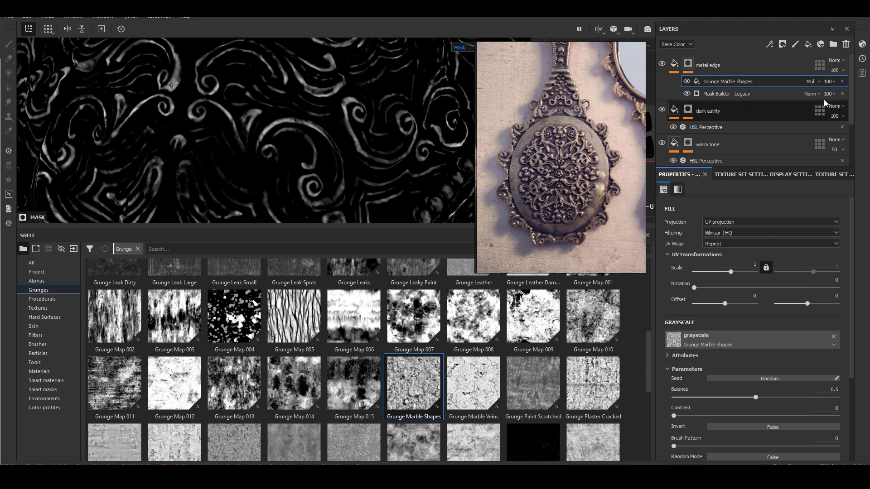
click(687, 81)
click(687, 82)
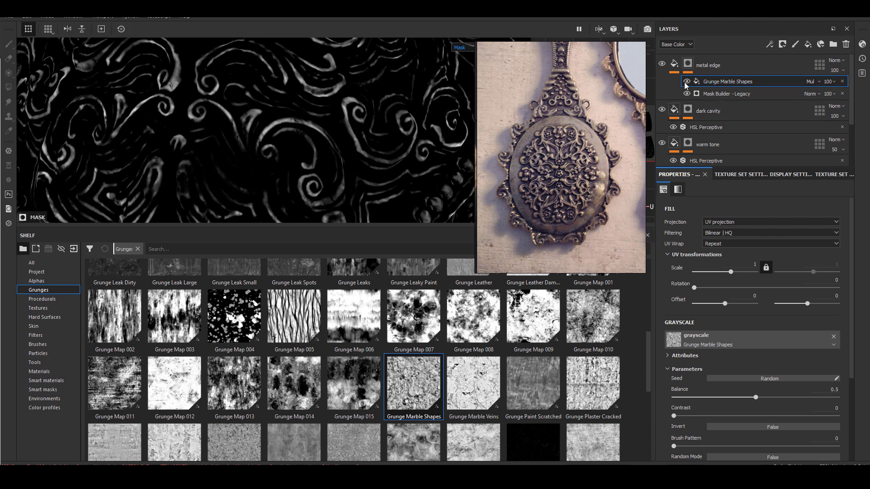
key(Return)
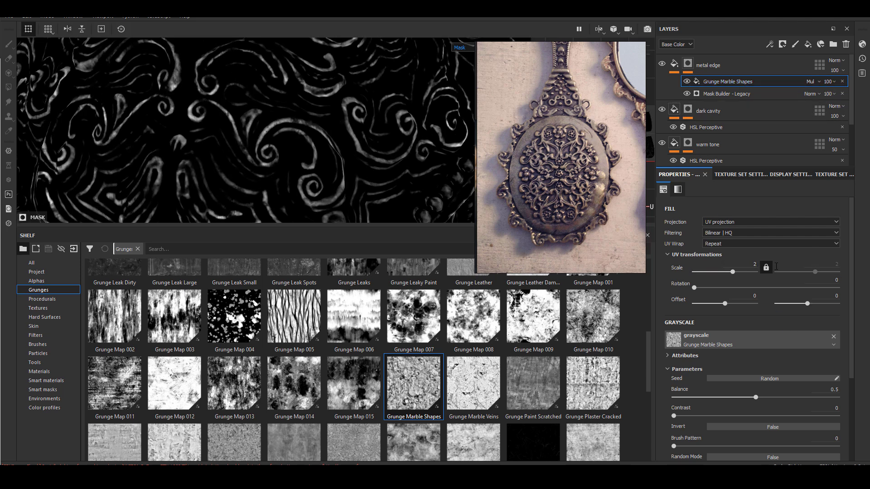
- Compare the edge mask with and without the grunge fill and set the Mask Builder's convex range to 0.57
scroll(425, 96, down, 5)
alt+drag(425, 95, 303, 153)
click(687, 82)
click(687, 82)
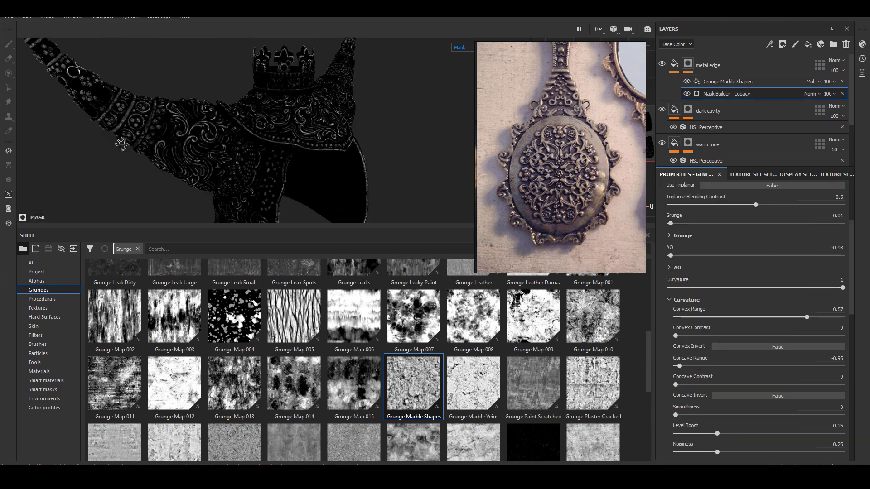
alt+drag(121, 144, 290, 136)
- Return the viewport to Material display and examine the metal edges on the ornate front plate
click(460, 47)
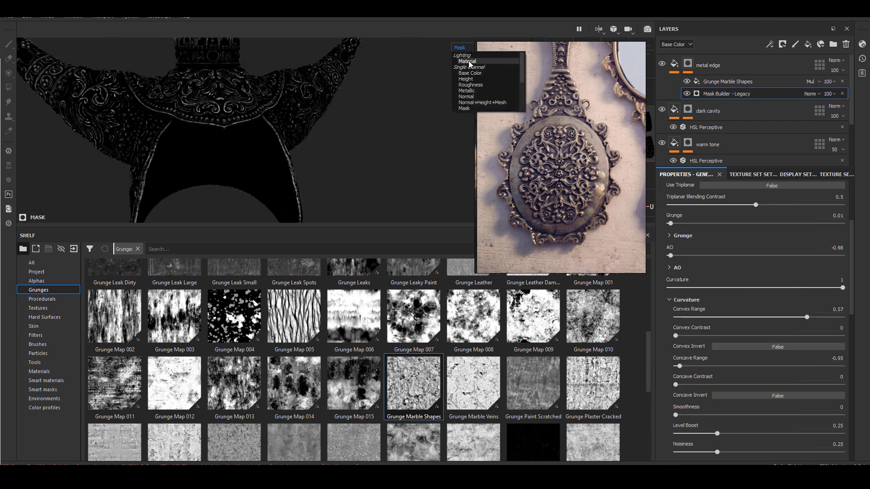
click(469, 62)
alt+drag(362, 149, 303, 149)
scroll(303, 149, up, 5)
alt+middle_drag(303, 150, 285, 166)
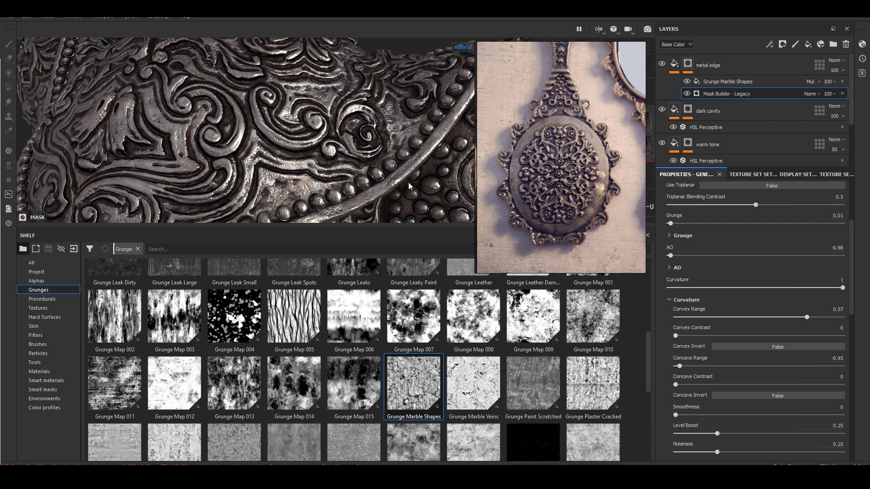
- Set the metal edge layer's HSL Perceptive lightness to 0.8 for color and 0.35 for roughness
click(674, 64)
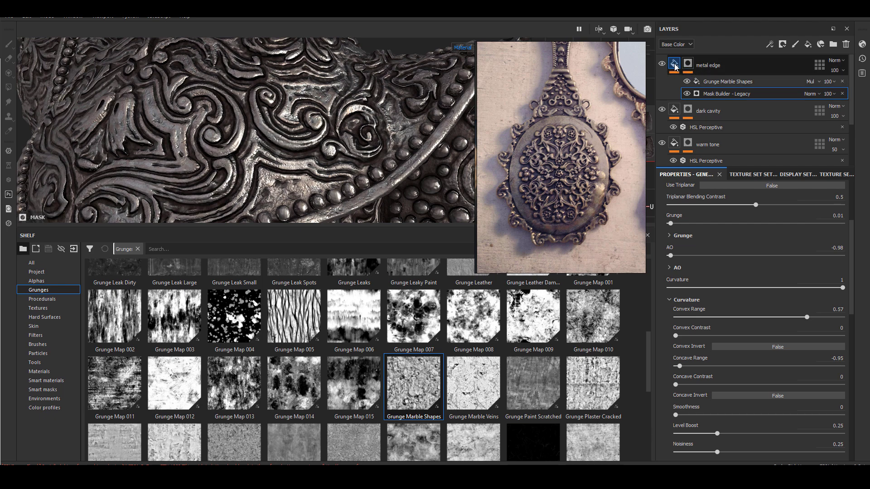
click(718, 94)
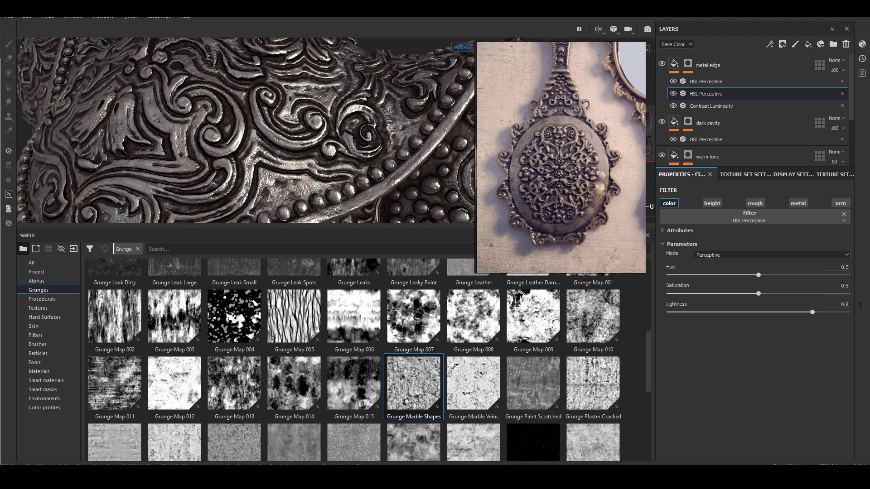
click(716, 81)
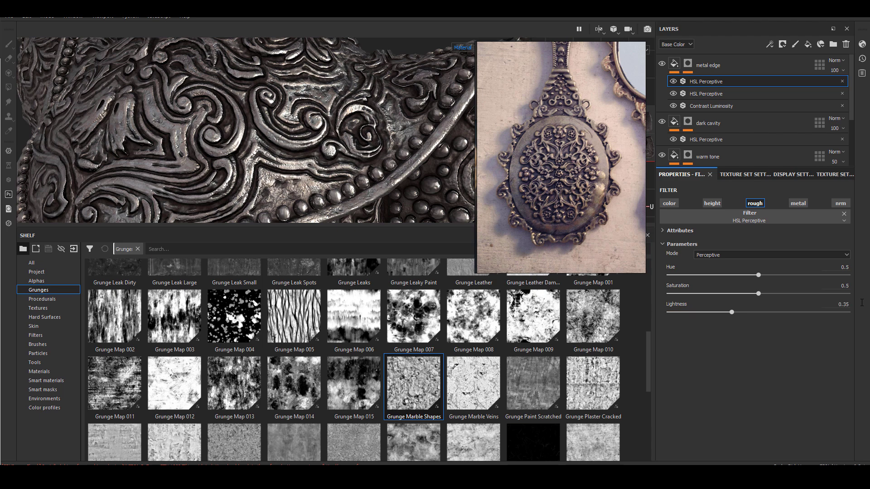
- Try lower opacities for the metal edge layer against the front plate and crown, and return it to 100
alt+drag(290, 137, 349, 154)
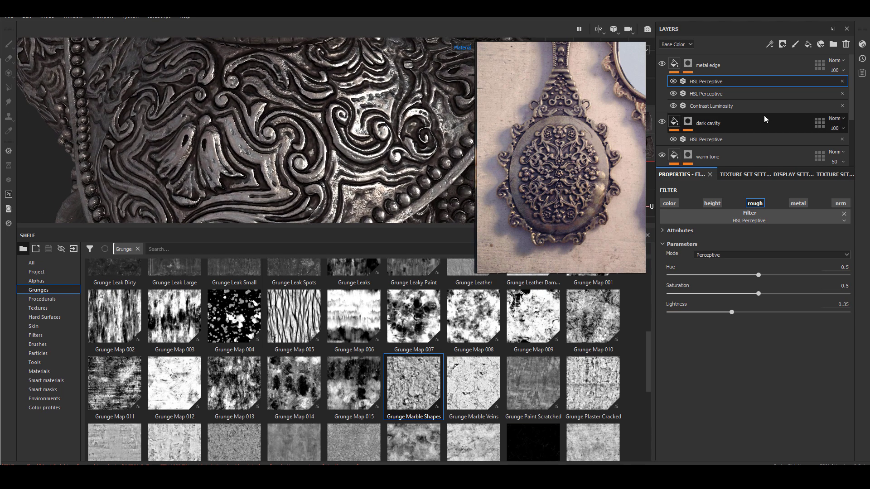
click(838, 71)
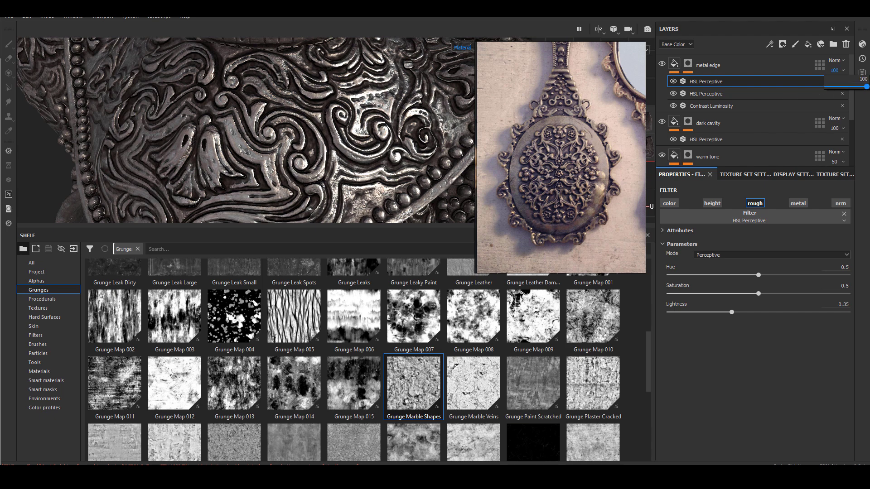
drag(867, 86, 761, 93)
drag(855, 86, 869, 86)
scroll(422, 185, down, 3)
alt+drag(481, 210, 341, 109)
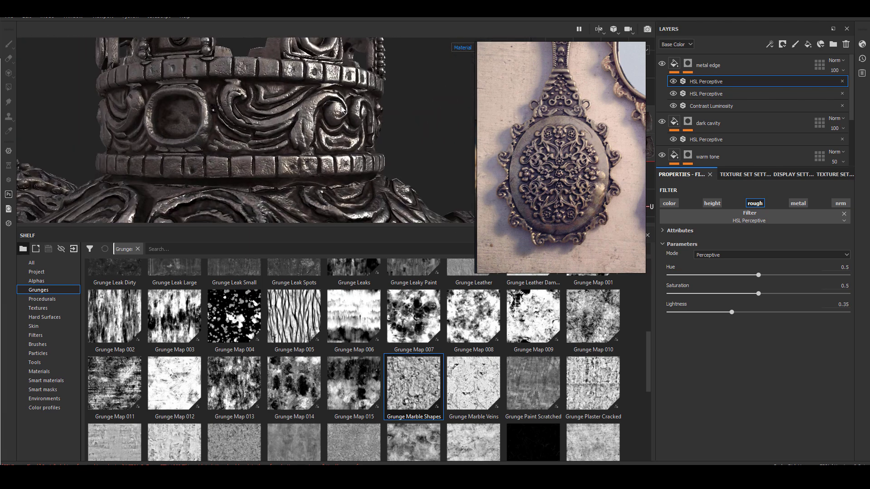
click(834, 70)
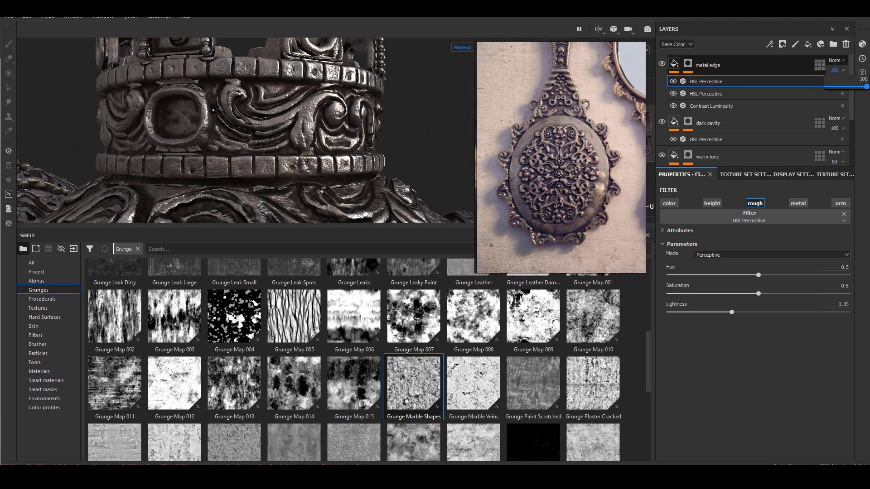
drag(854, 87, 869, 87)
- Set the color lightness of the metal edge layer's HSL Perceptive filter to 0.9
alt+right_drag(262, 141, 267, 160)
alt+middle_drag(266, 160, 185, 21)
alt+right_drag(185, 46, 188, 164)
alt+drag(189, 163, 325, 124)
alt+right_drag(326, 126, 334, 194)
alt+middle_drag(334, 194, 373, 199)
alt+right_drag(373, 199, 349, 148)
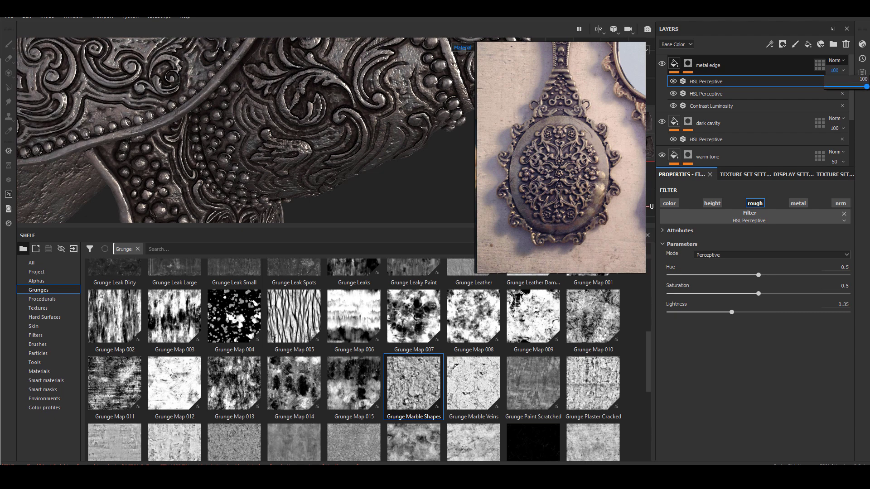
click(703, 92)
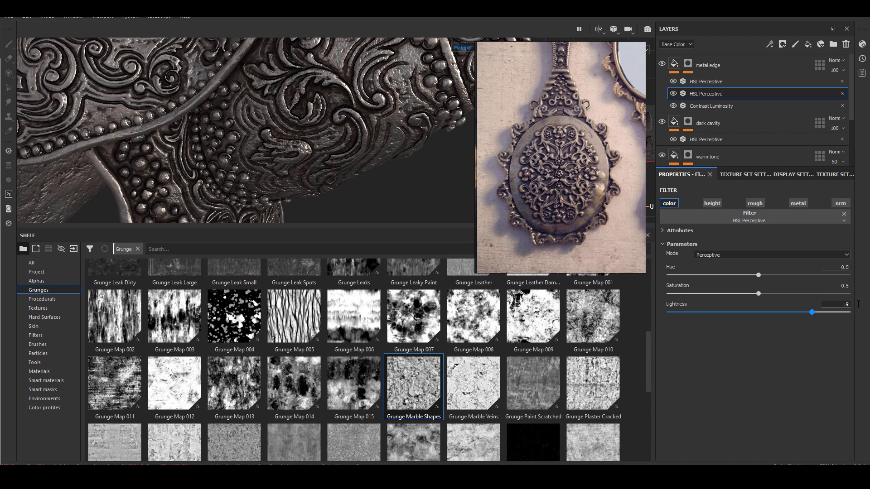
alt+drag(346, 127, 471, 195)
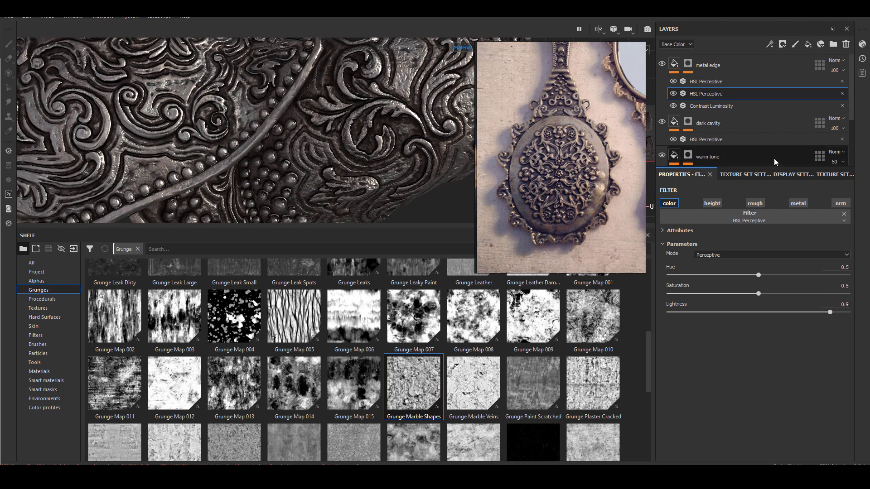
- Compare the ornate surface with and without the metal edge layer
click(662, 65)
click(662, 65)
click(662, 64)
click(662, 64)
click(662, 64)
click(662, 64)
click(662, 64)
click(662, 65)
click(662, 65)
click(662, 65)
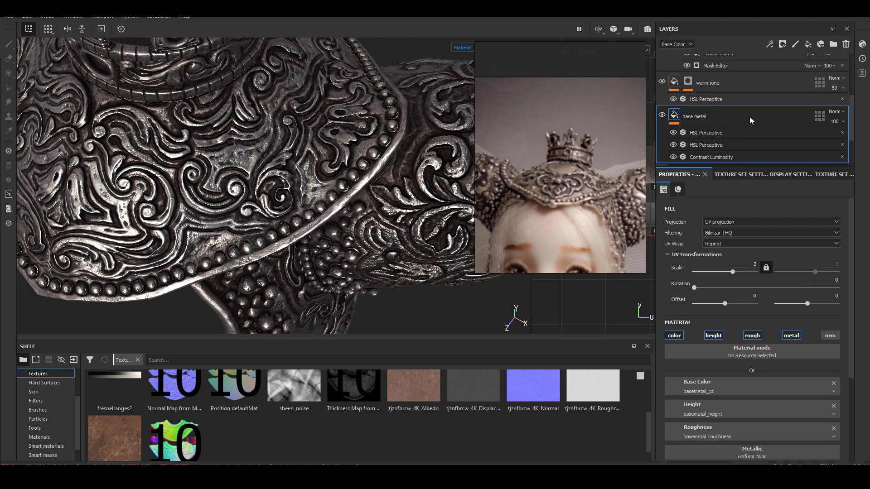
- Assign the brown tkkmcbzew_4K_Albedo texture as the selected base metal fill's base color and set its UV scale to 1
drag(115, 437, 711, 387)
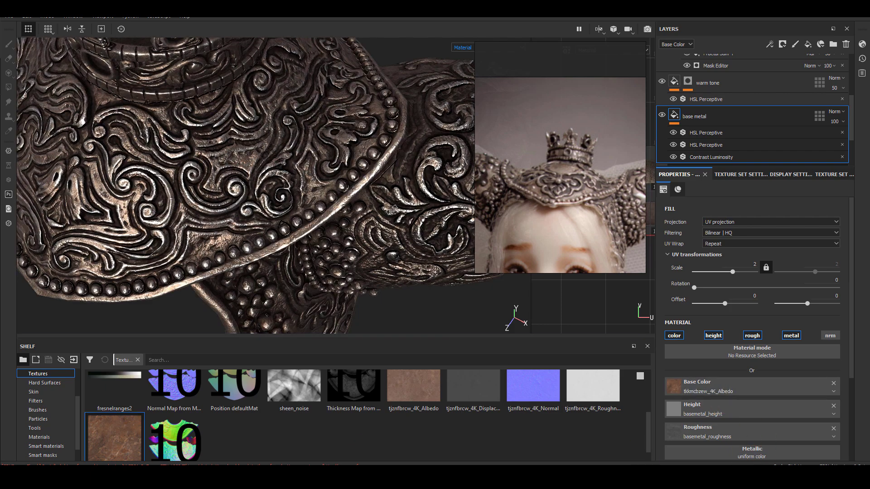
alt+drag(255, 267, 213, 259)
mouse_move(213, 258)
alt+right_down()
mouse_move(191, 253)
mouse_move(225, 256)
alt+right_up()
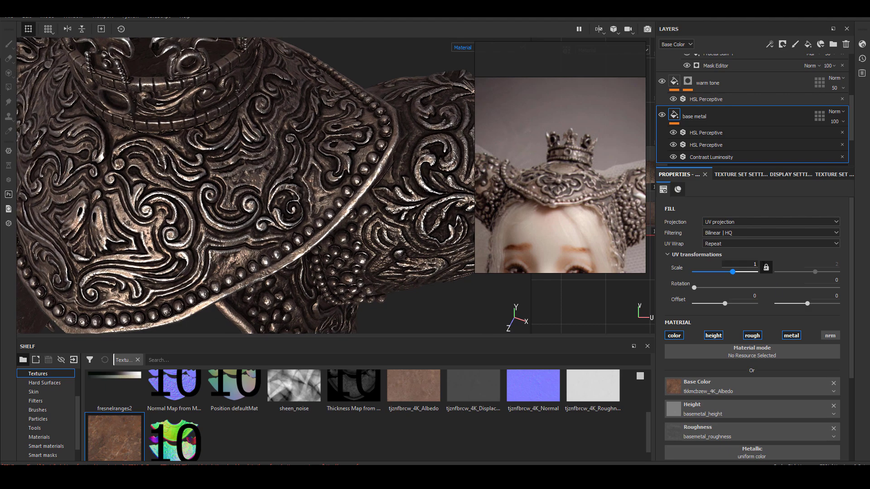
mouse_move(307, 228)
alt+mouse_down()
mouse_move(277, 230)
mouse_move(299, 241)
alt+mouse_up()
alt+drag(464, 245, 243, 273)
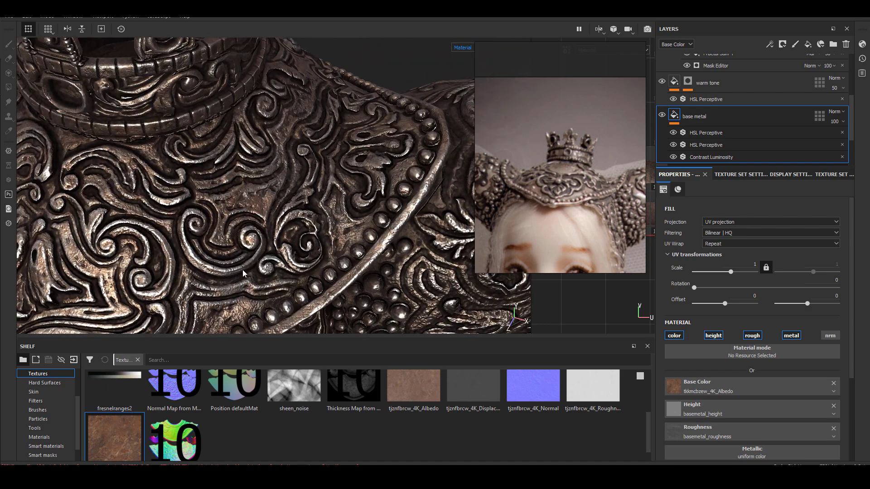
- Rename the brown metal fill layer to flat area and add a black mask to it
right_click(697, 118)
click(708, 120)
right_click(688, 115)
- Apply the Surface Rust smart mask to the flat area layer and display the mask in the viewport
click(105, 440)
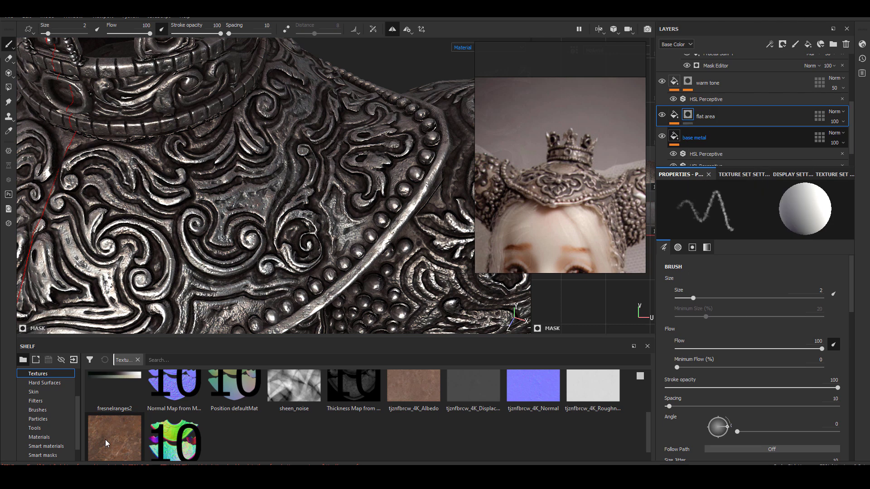
scroll(49, 441, down, 1)
click(49, 438)
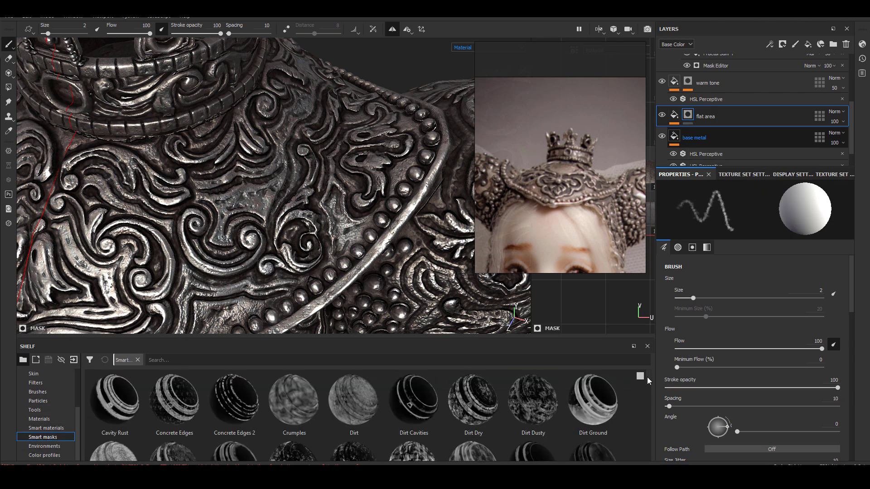
drag(648, 378, 647, 456)
click(468, 48)
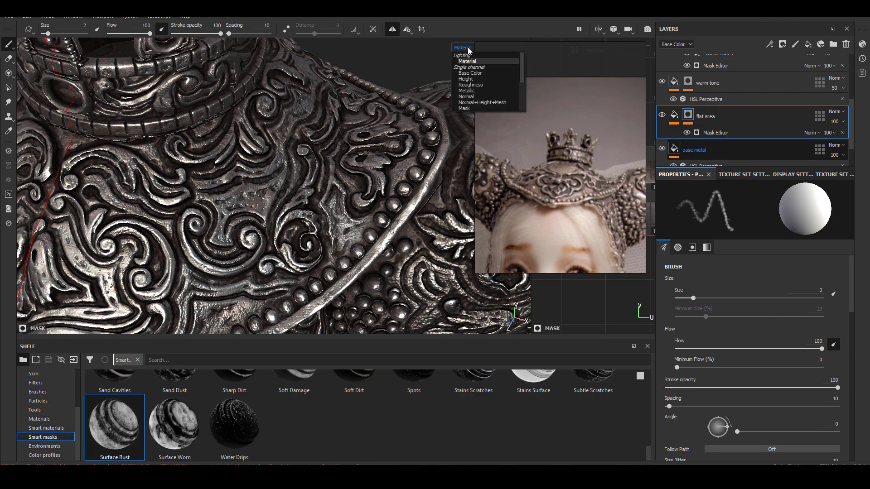
click(473, 110)
alt+right_drag(342, 249, 301, 248)
alt+middle_drag(300, 247, 286, 223)
- Apply the Surface Worn smart mask to the flat area layer and delete the earlier Mask Editor
drag(175, 426, 709, 118)
alt+drag(286, 171, 386, 209)
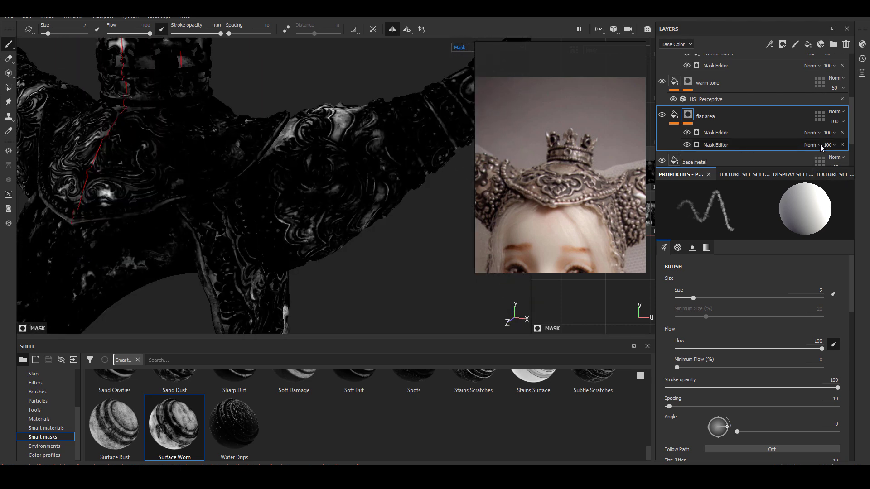
click(844, 148)
click(842, 144)
- Try a Global Balance of 0.55 in the flat area Mask Editor and inspect the crown and front plate mask
click(729, 133)
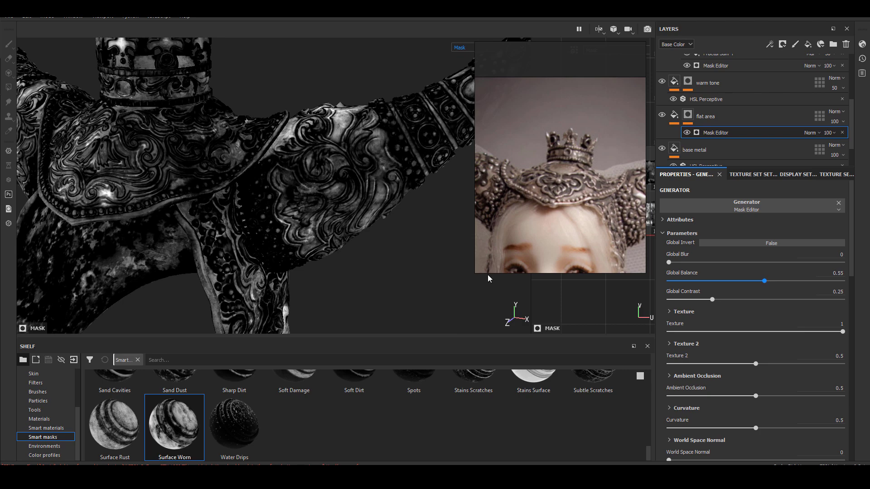
alt+middle_drag(303, 272, 369, 252)
scroll(369, 252, up, 5)
alt+middle_drag(414, 295, 232, 224)
scroll(231, 224, down, 10)
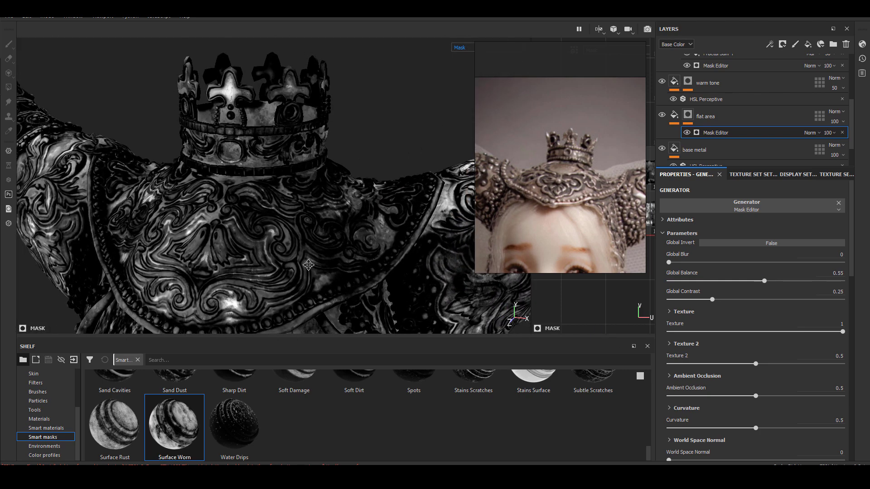
scroll(290, 245, down, 3)
alt+middle_drag(330, 277, 301, 243)
- Try Global Balance values of 0.5, 0.45 and 0.48 in the flat area Mask Editor
alt+drag(301, 243, 356, 271)
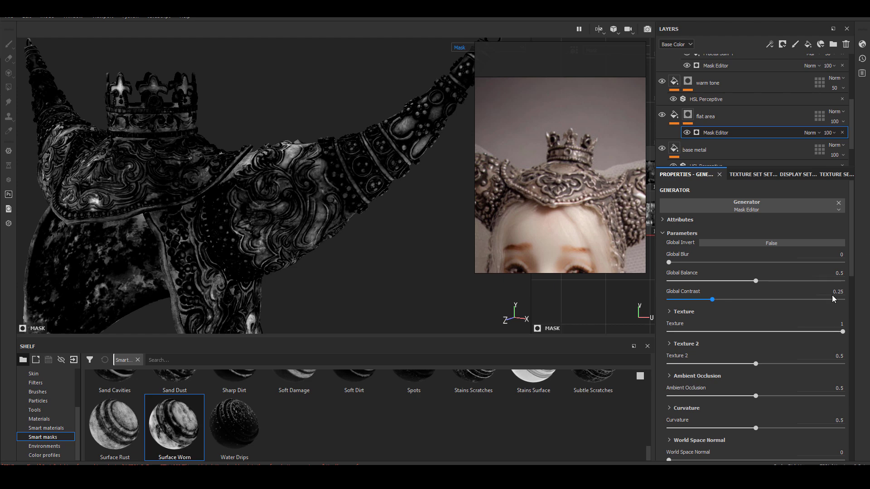
text(45)
key(Return)
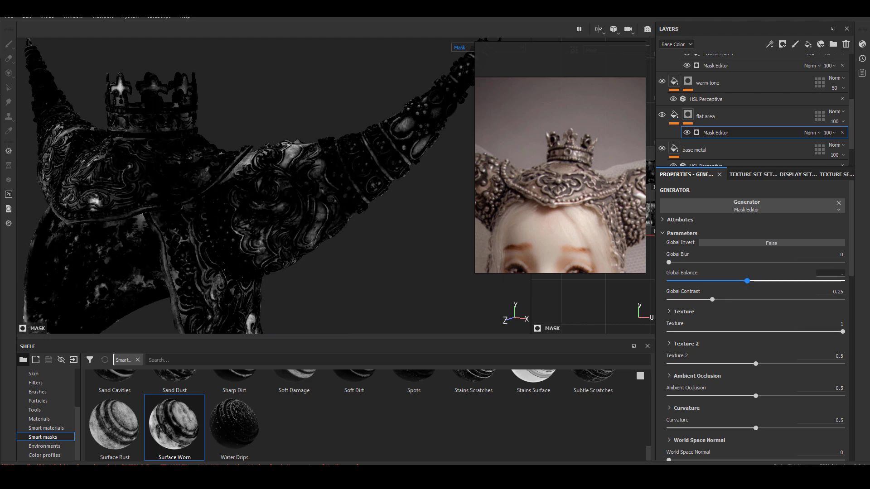
text(48)
key(Return)
alt+drag(272, 272, 181, 219)
alt+right_drag(181, 219, 316, 262)
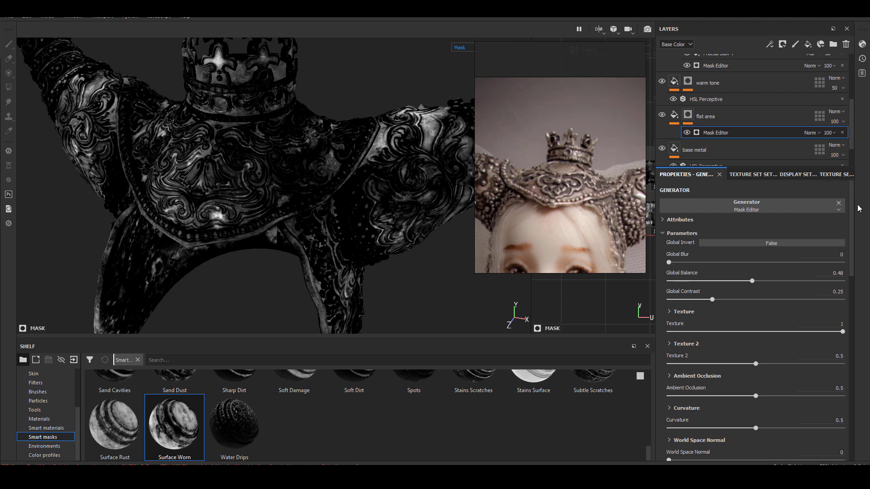
- Add a Mask Builder - Legacy generator to the flat area layer's mask
click(688, 116)
right_click(689, 118)
click(734, 295)
click(732, 210)
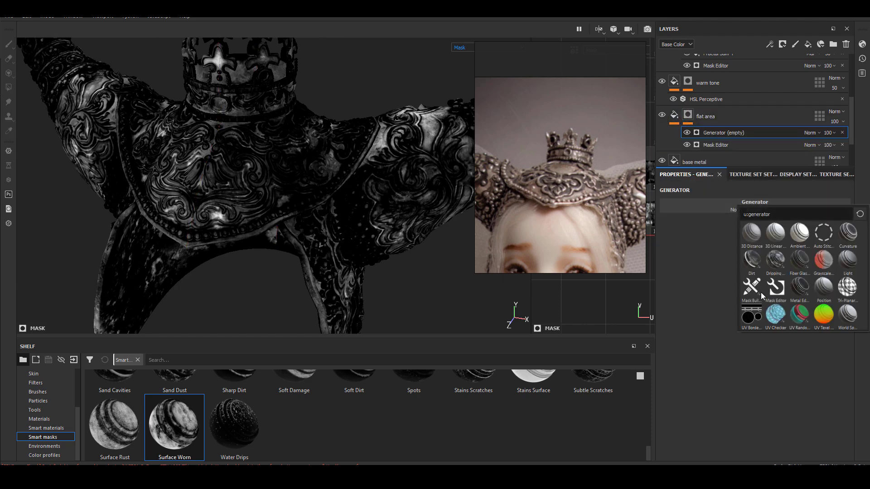
click(752, 285)
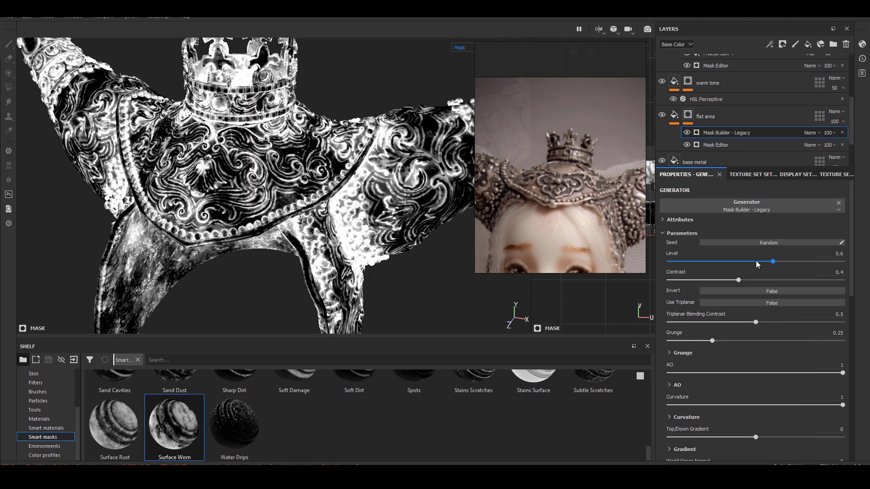
- Set the Mask Builder's grunge to 0, AO to -1, concave range to -0.97 and convex range to 0.77
click(671, 345)
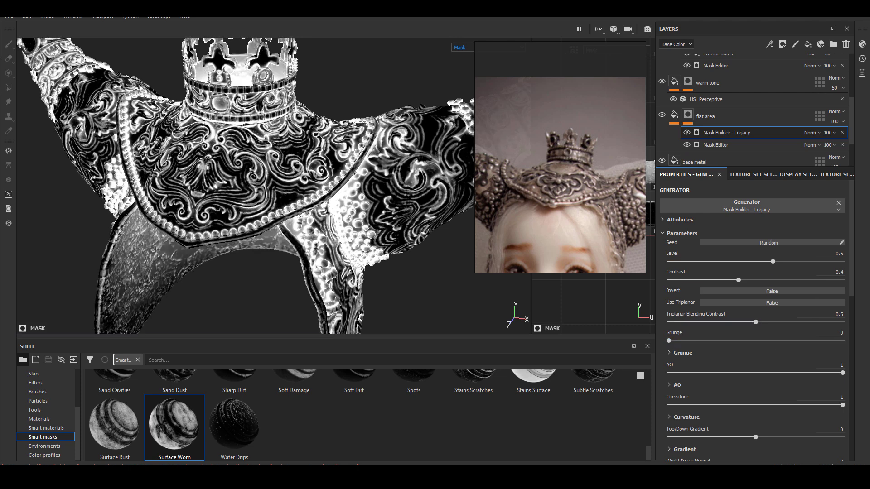
scroll(672, 273, down, 4)
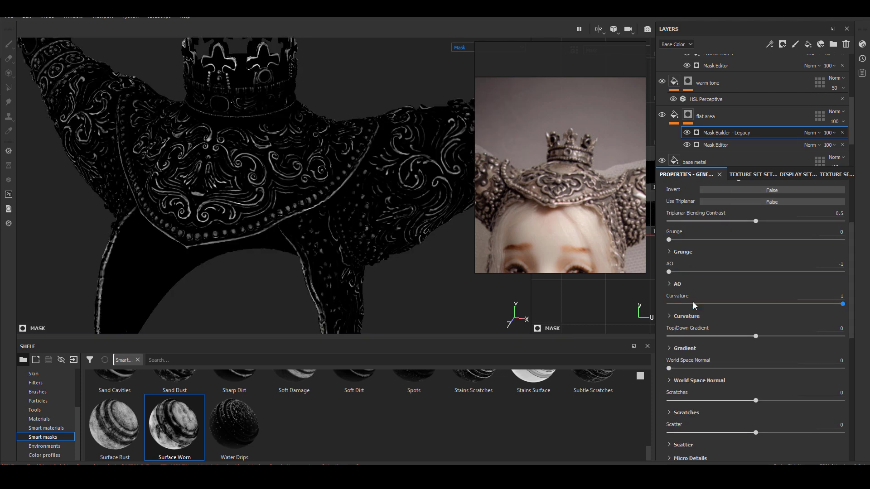
click(670, 317)
drag(759, 382, 679, 383)
click(830, 334)
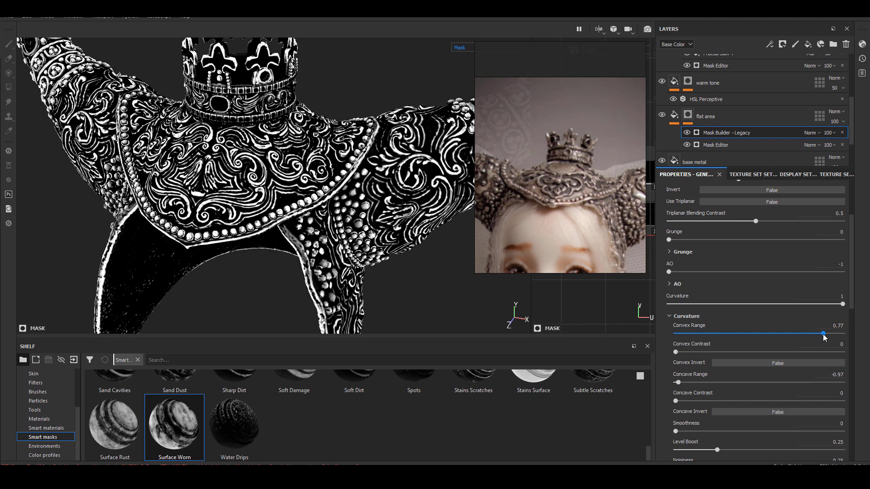
- Invert the Mask Builder, blend it with Multiply, and compare the mask with and without it
scroll(748, 292, up, 4)
click(748, 292)
click(819, 134)
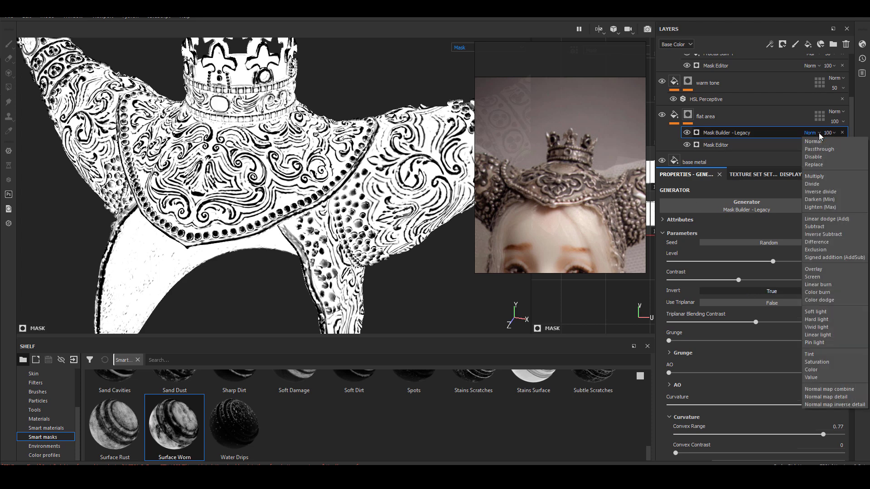
click(814, 176)
click(689, 133)
click(689, 133)
click(688, 133)
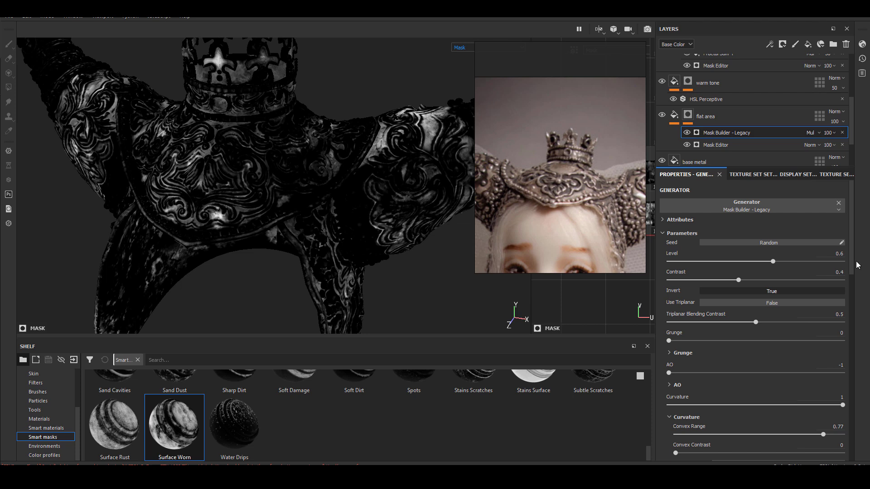
- Set the Mask Builder's convex range to 0.85 and compare the mask with the generator on and off
scroll(823, 311, down, 5)
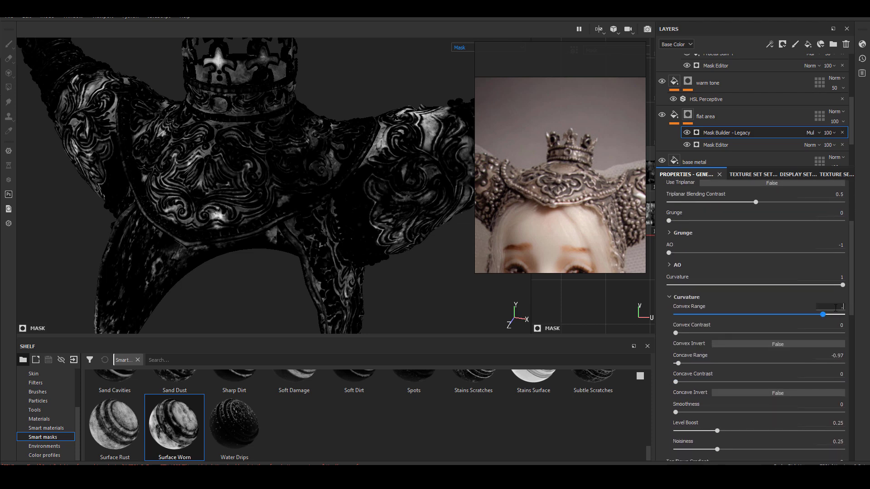
key(Return)
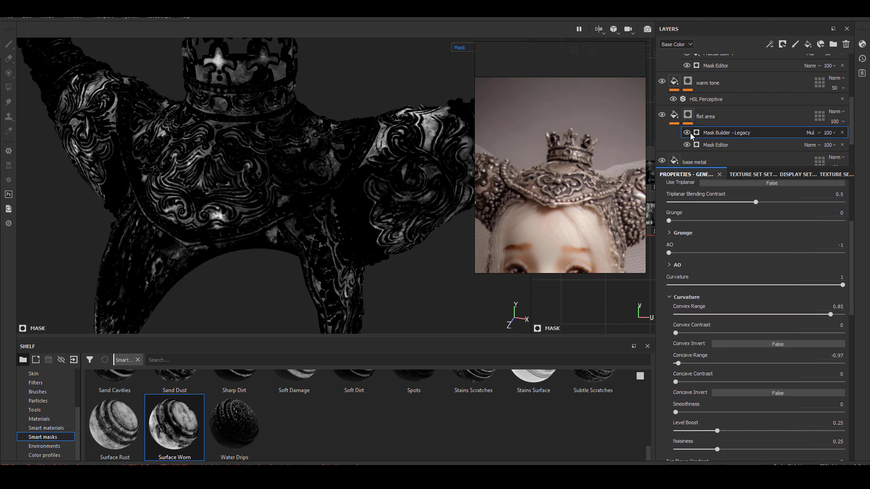
click(687, 132)
click(687, 132)
click(687, 132)
click(687, 133)
click(687, 132)
click(688, 133)
- Set the flat area Mask Editor's Global Balance to 0.55 and check the mask around the helmet
alt+drag(259, 215, 222, 218)
drag(852, 261, 852, 188)
click(833, 274)
text(0.55)
key(Return)
scroll(358, 247, down, 4)
alt+drag(290, 235, 226, 93)
alt+middle_drag(227, 93, 223, 107)
alt+right_drag(224, 107, 311, 289)
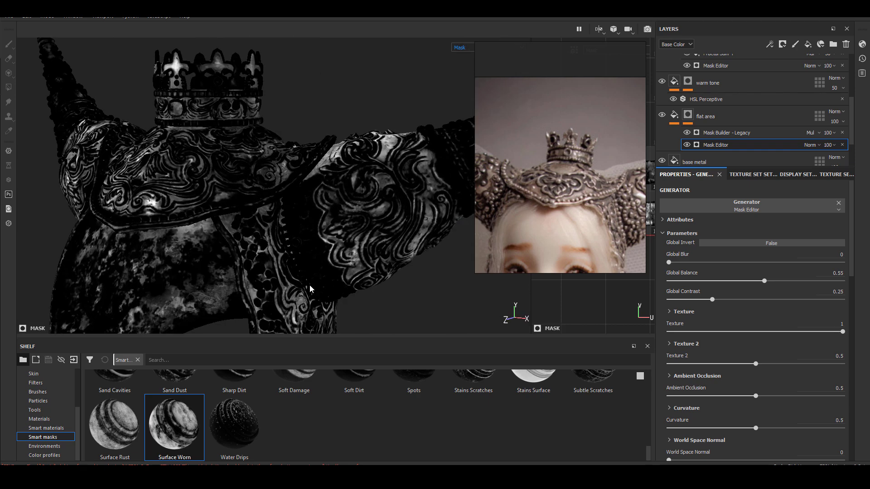
- Return the viewport to Material display and examine the flat area layer's effect on the helmet
click(466, 48)
click(466, 52)
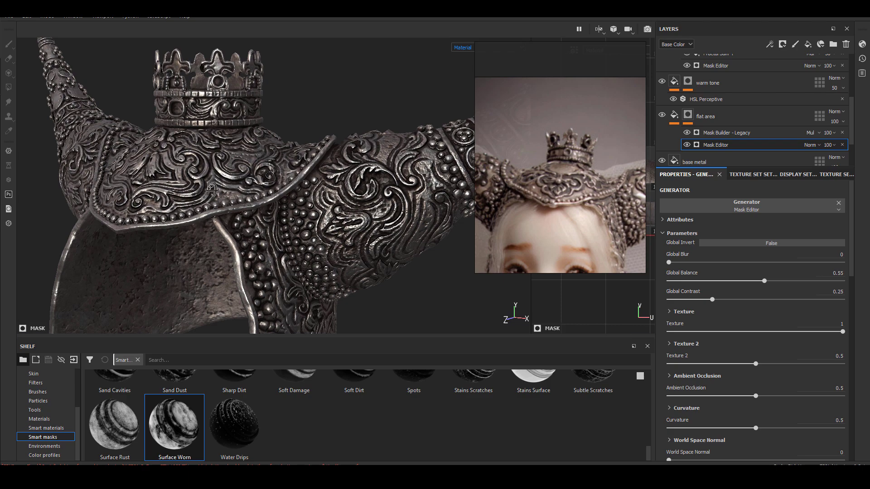
alt+drag(212, 177, 264, 221)
alt+middle_drag(264, 220, 273, 208)
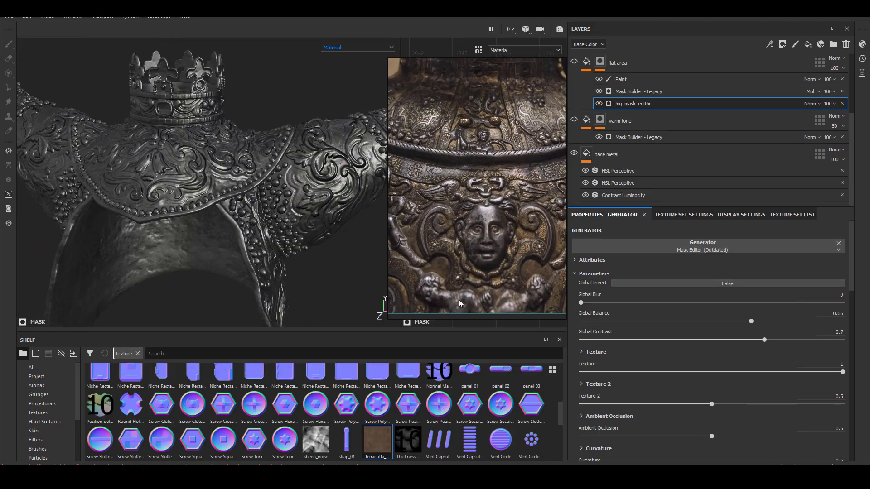
- Make the warm tone and flat area layers visible on the helmet
alt+drag(342, 187, 316, 219)
alt+right_drag(316, 219, 371, 227)
alt+drag(371, 226, 258, 147)
click(574, 119)
click(575, 120)
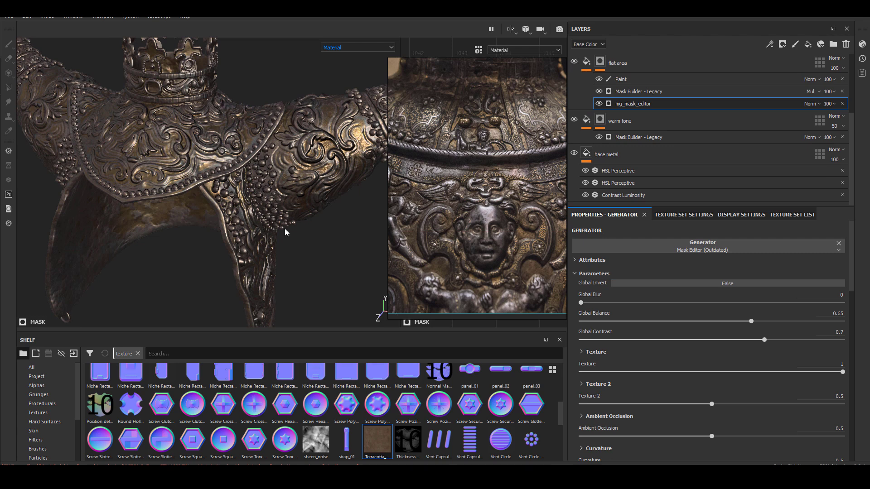
- Display the dark cavity layer's mask and compare it with the mg_dirt and ratio_fractal_sum_4 effects on and off
scroll(585, 126, up, 3)
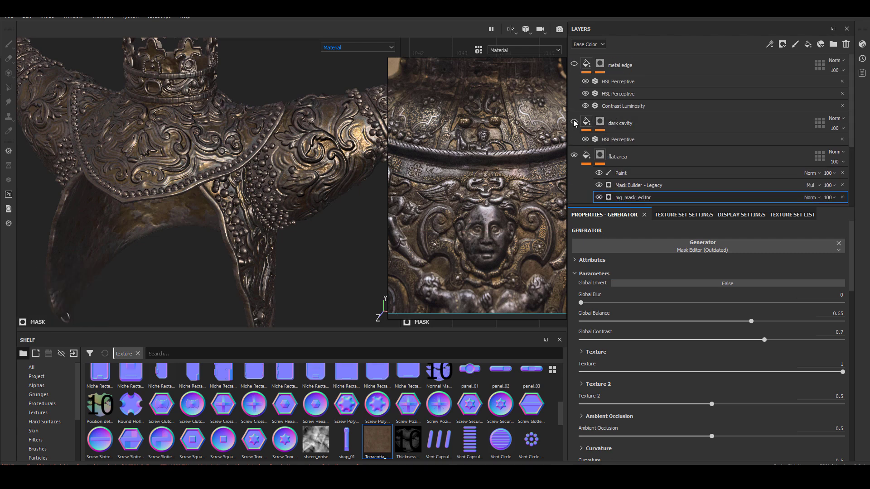
alt+click(600, 122)
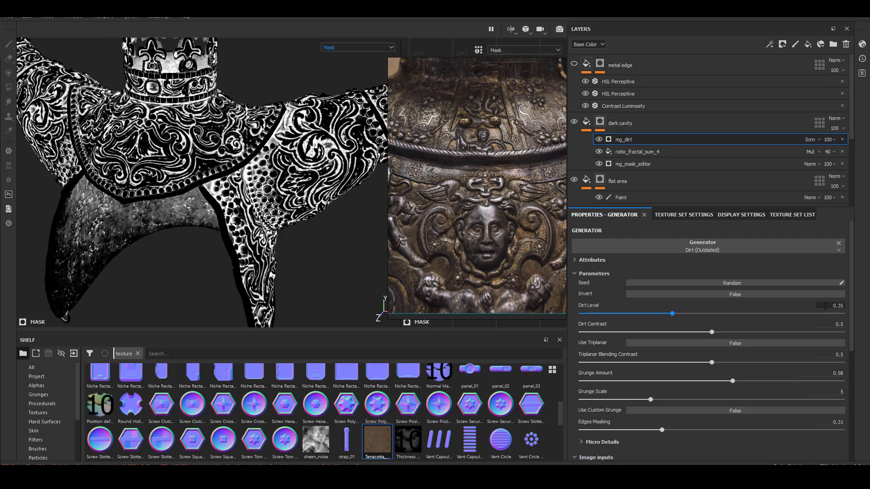
click(599, 140)
click(602, 142)
click(602, 141)
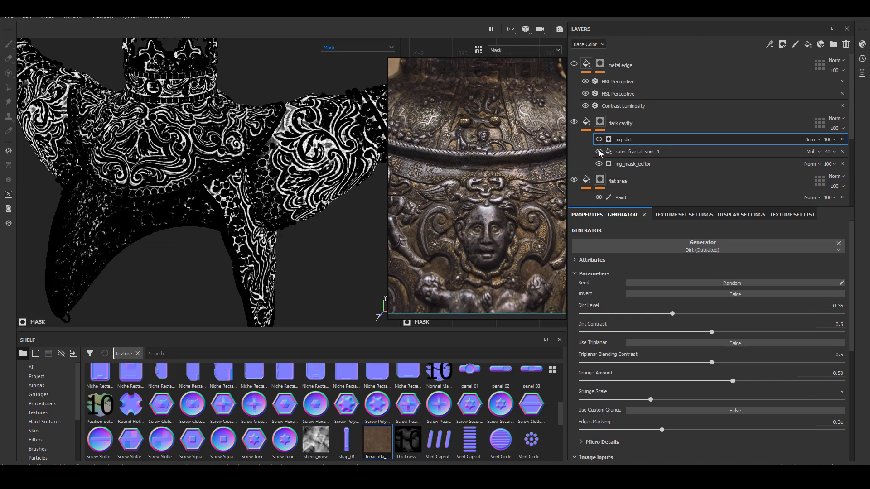
click(599, 153)
click(599, 152)
click(599, 152)
click(599, 152)
click(600, 140)
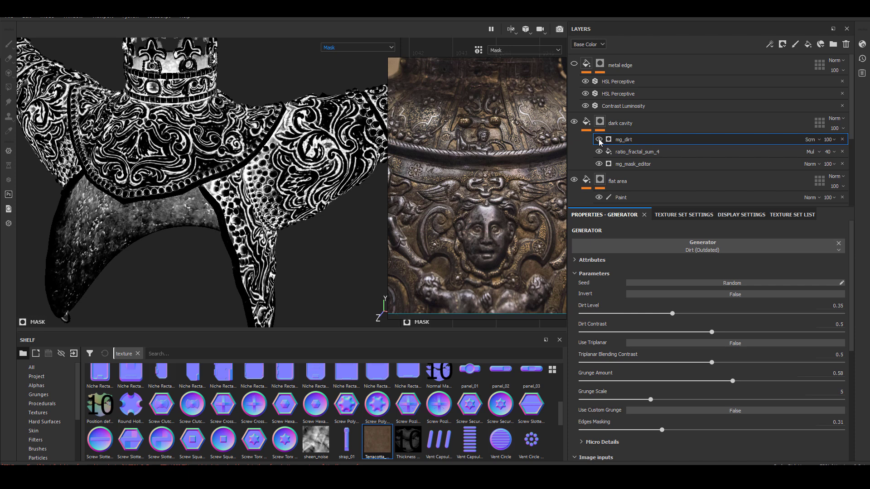
- Set the Global Balance of the dark cavity layer's mg_mask_editor to 0.38
click(634, 164)
click(841, 313)
text(.38)
key(Return)
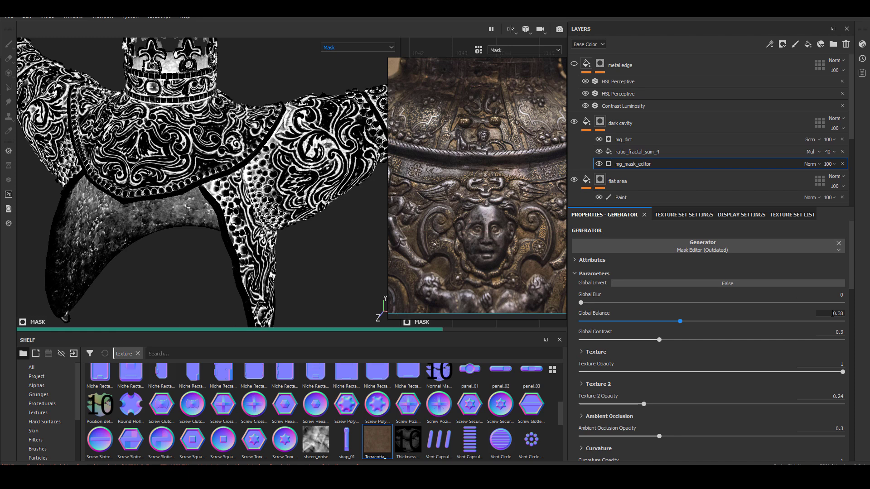
- Set the Dirt Level of the dark cavity layer's mg_dirt generator to 0.33
click(707, 139)
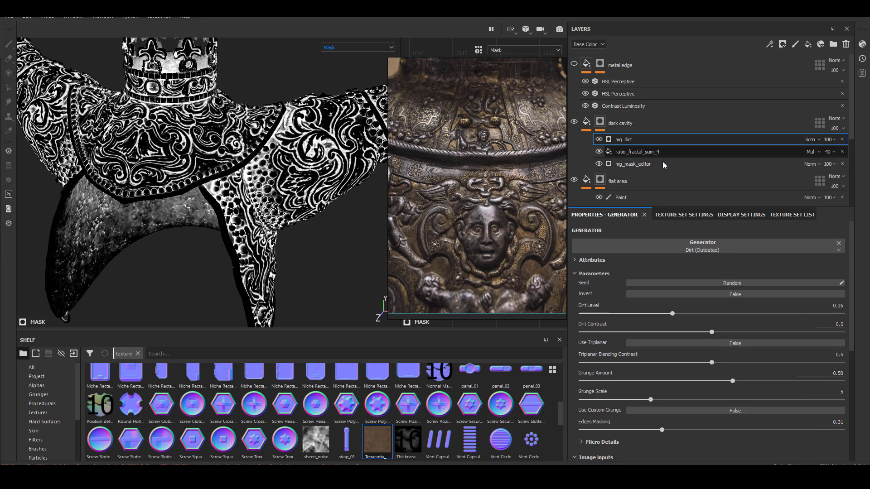
click(835, 306)
text(.33)
key(Return)
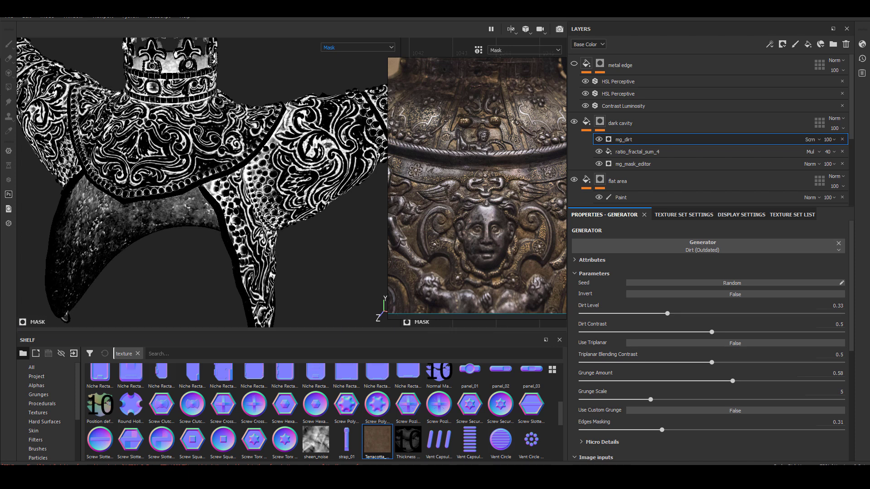
- Return the viewport to Material display and examine the dark cavities on the helmet's front plate up close
click(370, 48)
click(349, 62)
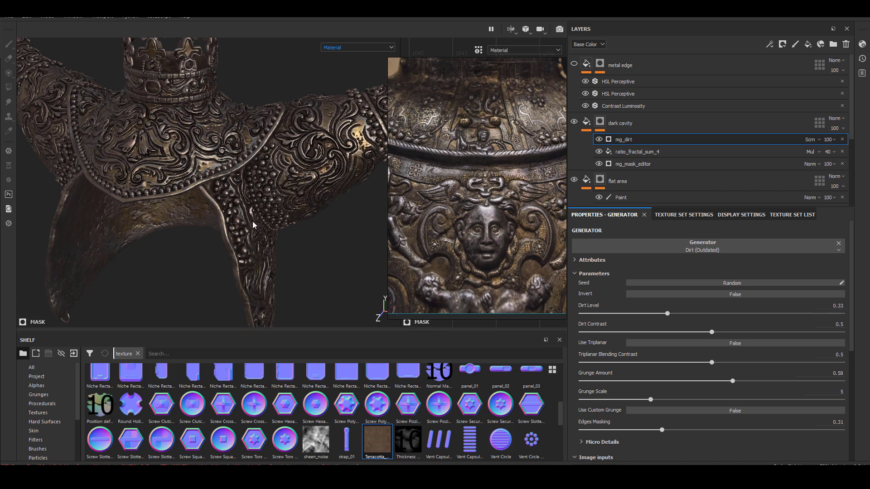
alt+drag(257, 232, 270, 249)
alt+right_drag(271, 249, 272, 226)
alt+middle_drag(272, 227, 292, 257)
alt+drag(292, 256, 278, 254)
alt+right_drag(279, 255, 282, 251)
- Set the Lightness of the dark cavity layer's HSL Perceptive filter to 0.45
click(588, 123)
click(587, 123)
click(618, 139)
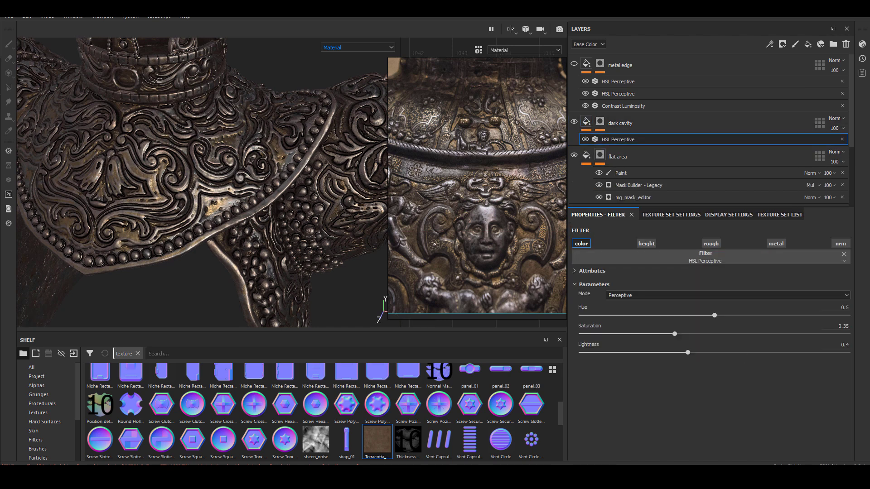
click(838, 345)
text(.45)
key(Return)
- Make the metal edge layer visible, comparing the helmet with and without it
click(573, 64)
click(573, 64)
click(573, 64)
click(573, 64)
- Display the metal edge layer's mask and compare it with the Grunge Marble Shapes fill on and off
click(600, 64)
click(358, 47)
click(358, 110)
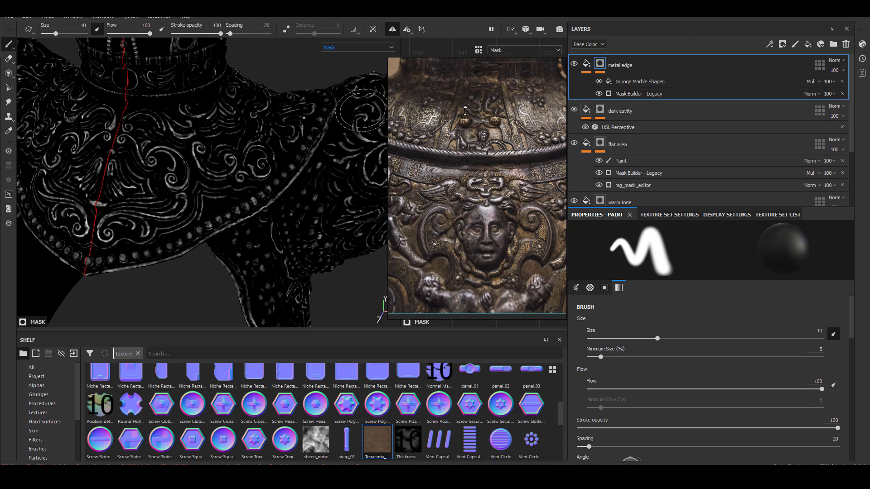
click(598, 82)
click(599, 81)
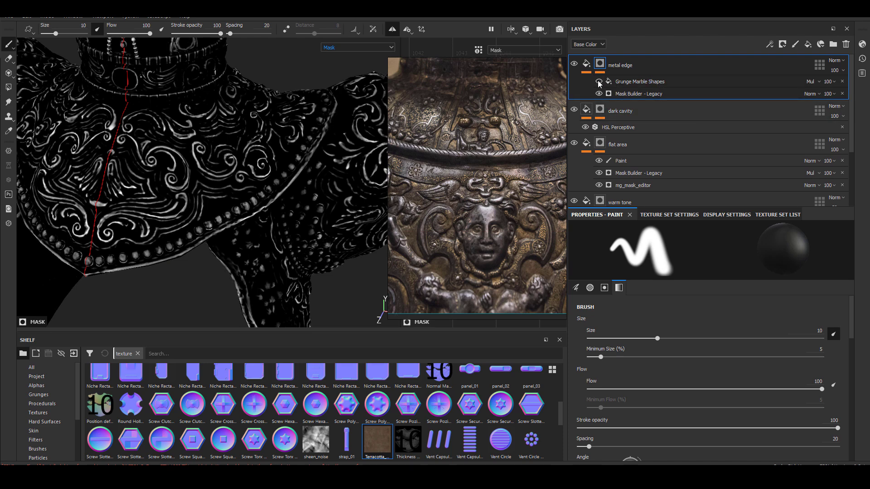
- Set the Level of the metal edge layer's Mask Builder to 0.55 and check the mask on the front plate
click(653, 94)
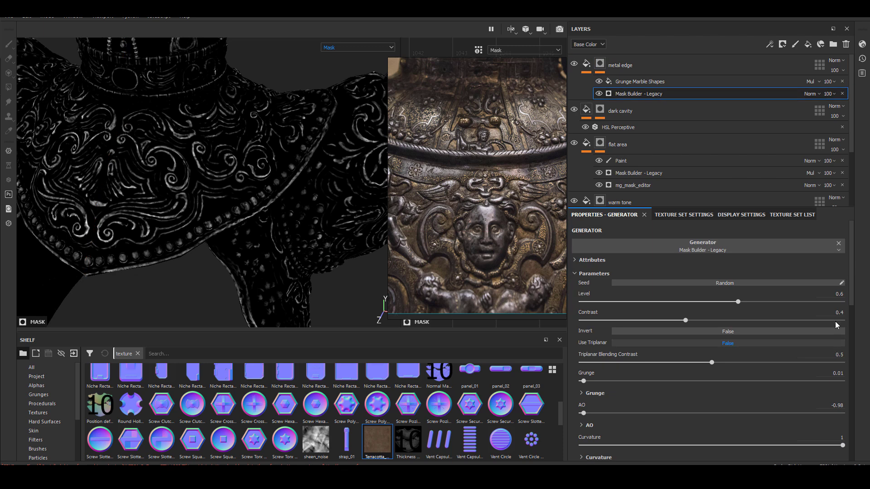
click(836, 293)
text(0.5)
key(Return)
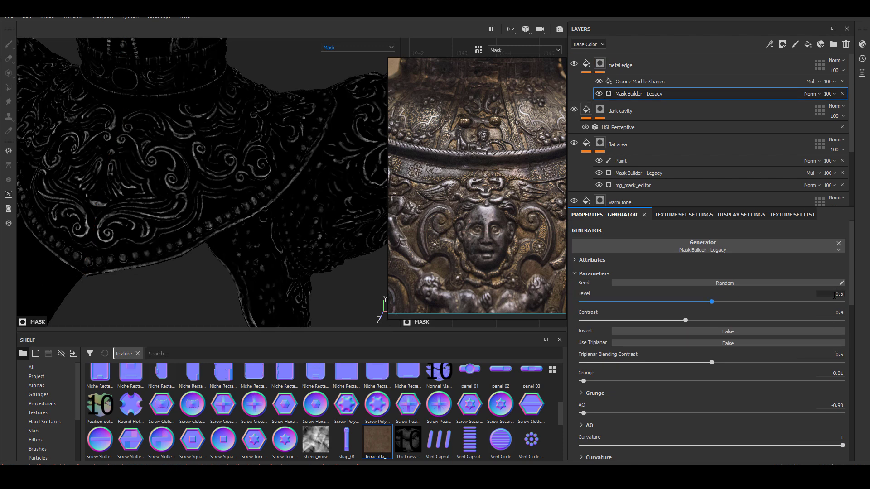
key(Return)
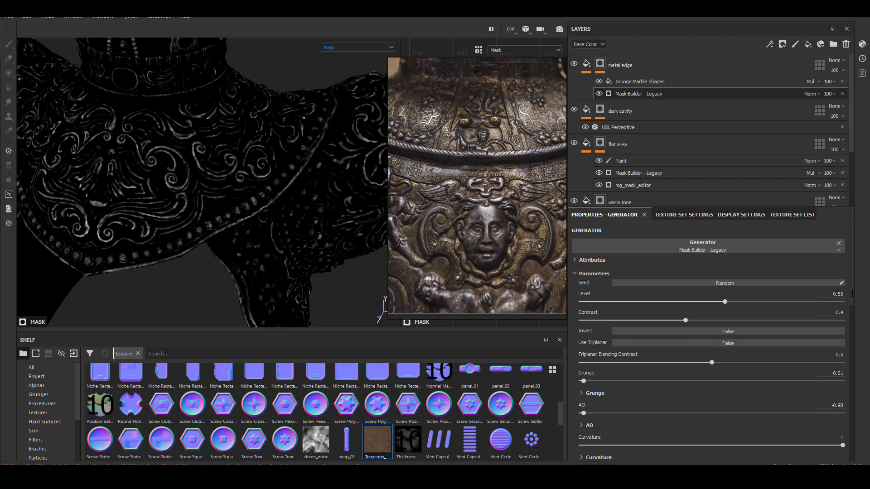
alt+right_drag(187, 200, 185, 224)
alt+drag(185, 224, 287, 239)
alt+right_drag(287, 239, 311, 267)
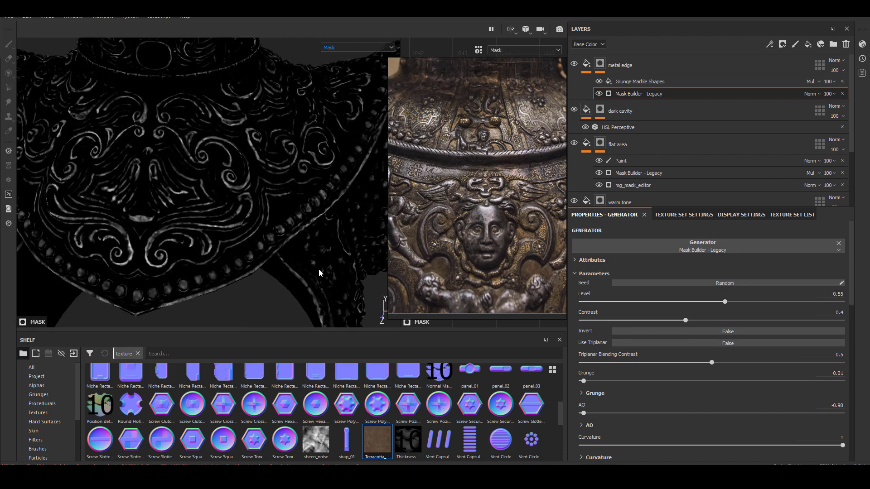
right_click(674, 94)
click(634, 92)
right_click(635, 93)
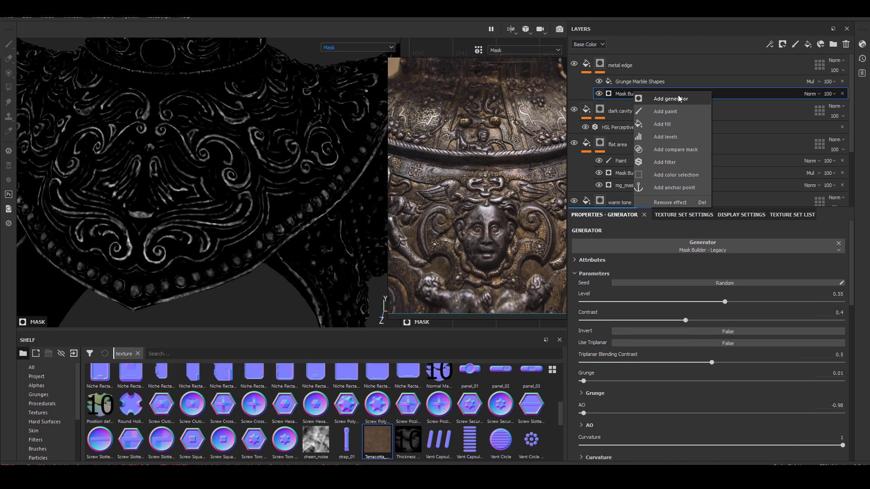
click(620, 93)
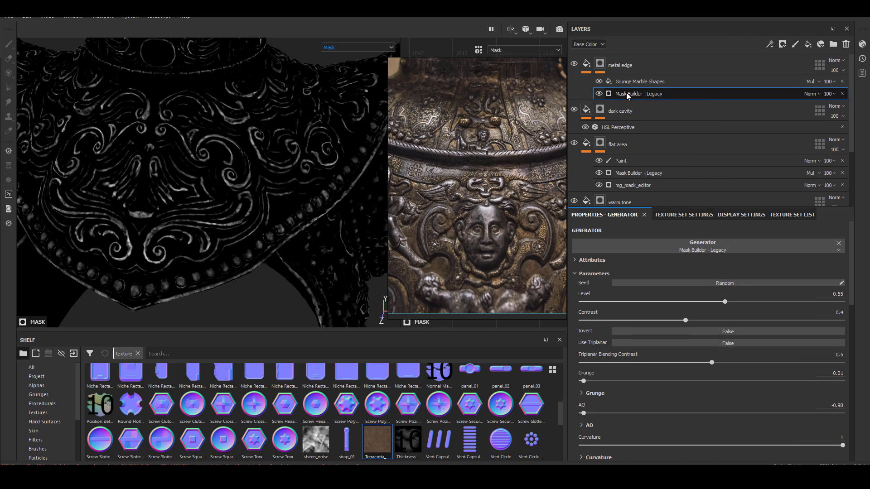
- Recheck the metal edge mask without Grunge Marble Shapes, restore the fill, and view the helmet in Material display
click(598, 81)
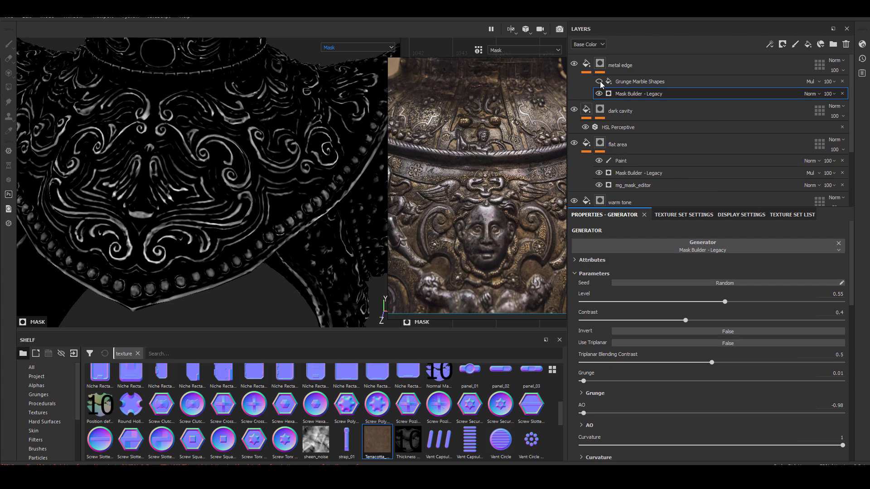
click(600, 82)
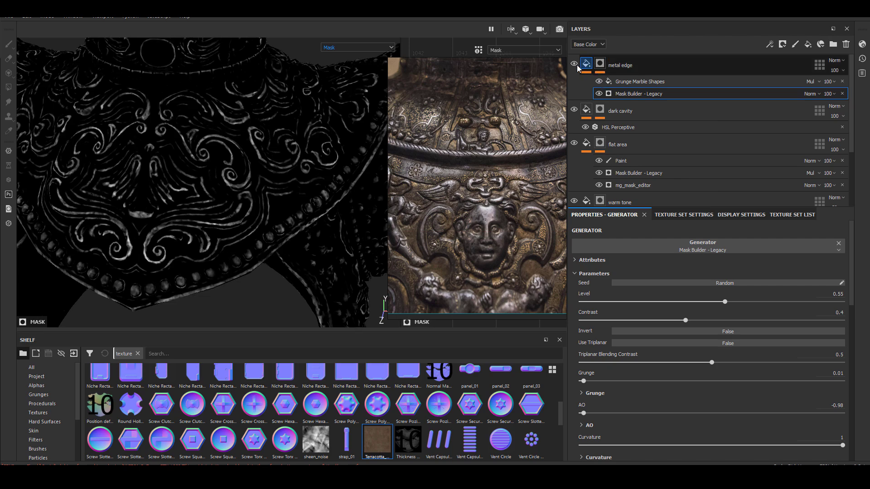
click(358, 47)
click(353, 58)
alt+right_drag(269, 271, 218, 272)
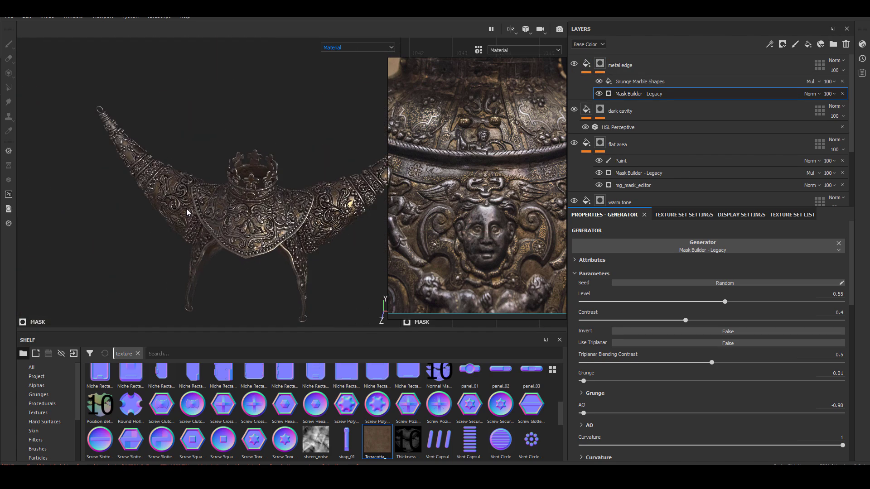
alt+drag(217, 272, 235, 268)
alt+right_drag(235, 267, 199, 192)
scroll(198, 195, up, 3)
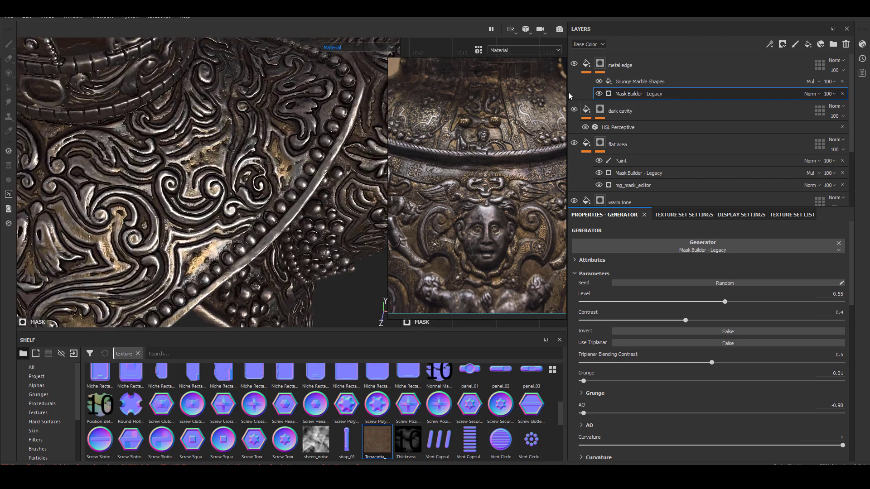
- Compare the helmet's ornaments with the metal edge layer on and off, leaving the layer visible
click(574, 64)
click(574, 64)
click(575, 64)
click(574, 64)
click(574, 64)
click(574, 64)
scroll(188, 176, down, 4)
alt+drag(189, 176, 74, 168)
scroll(74, 167, up, 2)
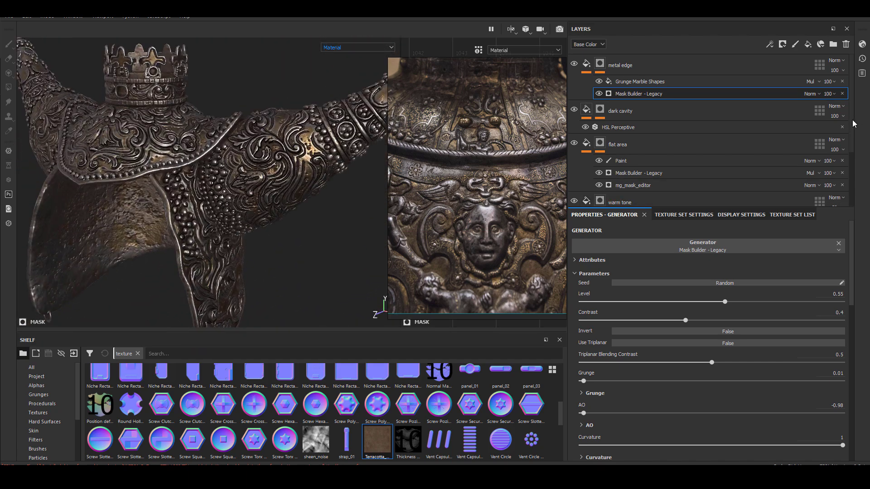
- Set the Hue of the flat area layer's lower HSL Perceptive filter to 0.502
scroll(761, 171, down, 3)
click(622, 105)
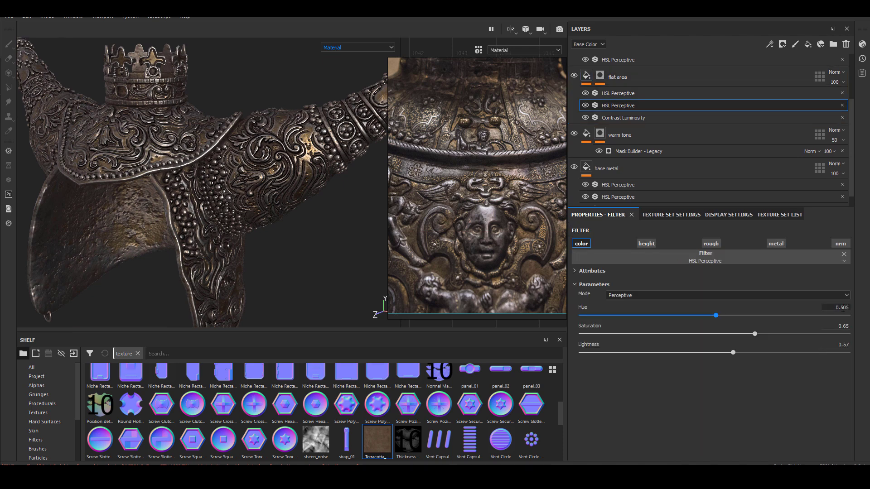
click(843, 308)
text(..502)
key(Return)
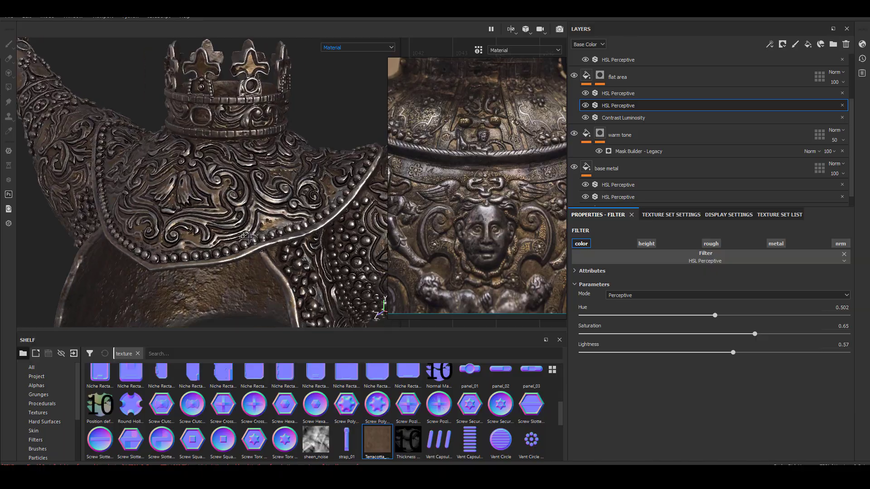